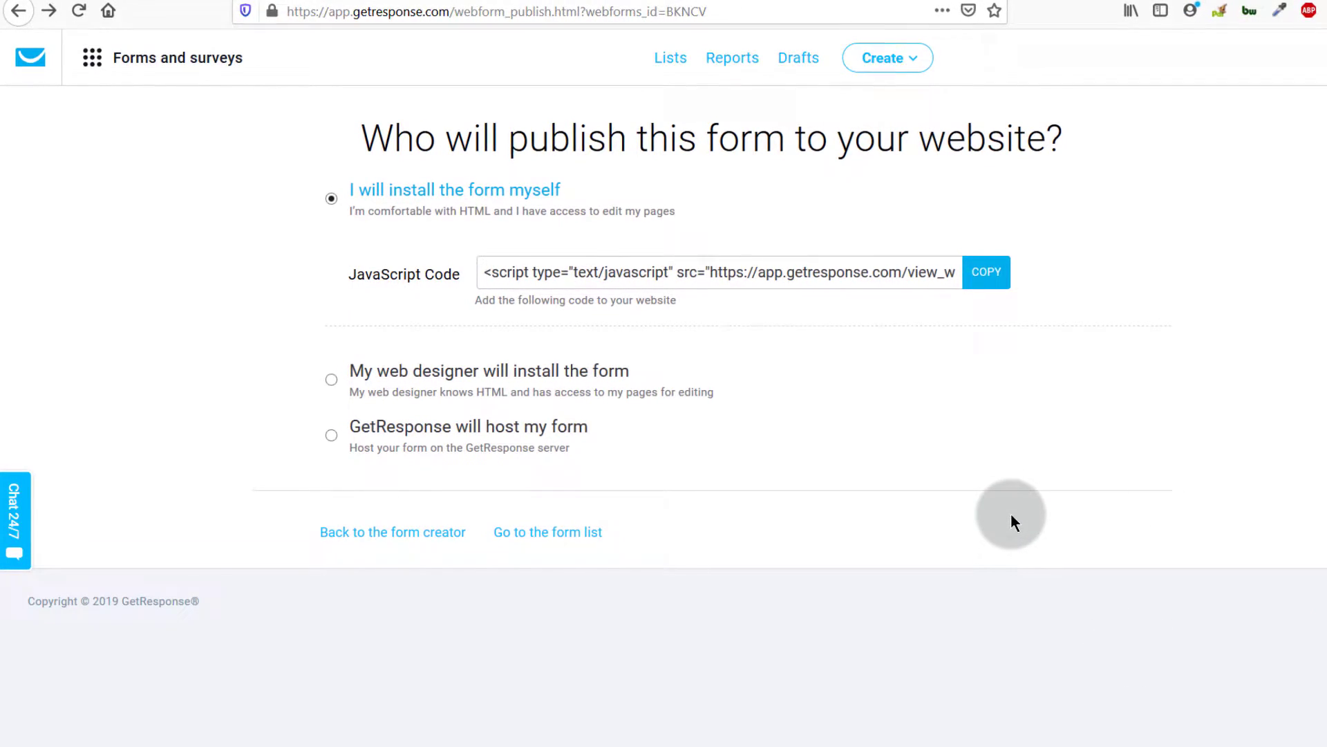
- Select the Form for WOrdpRess JavaScript embed code, then go to the Forms and surveys list
left_click(783, 273)
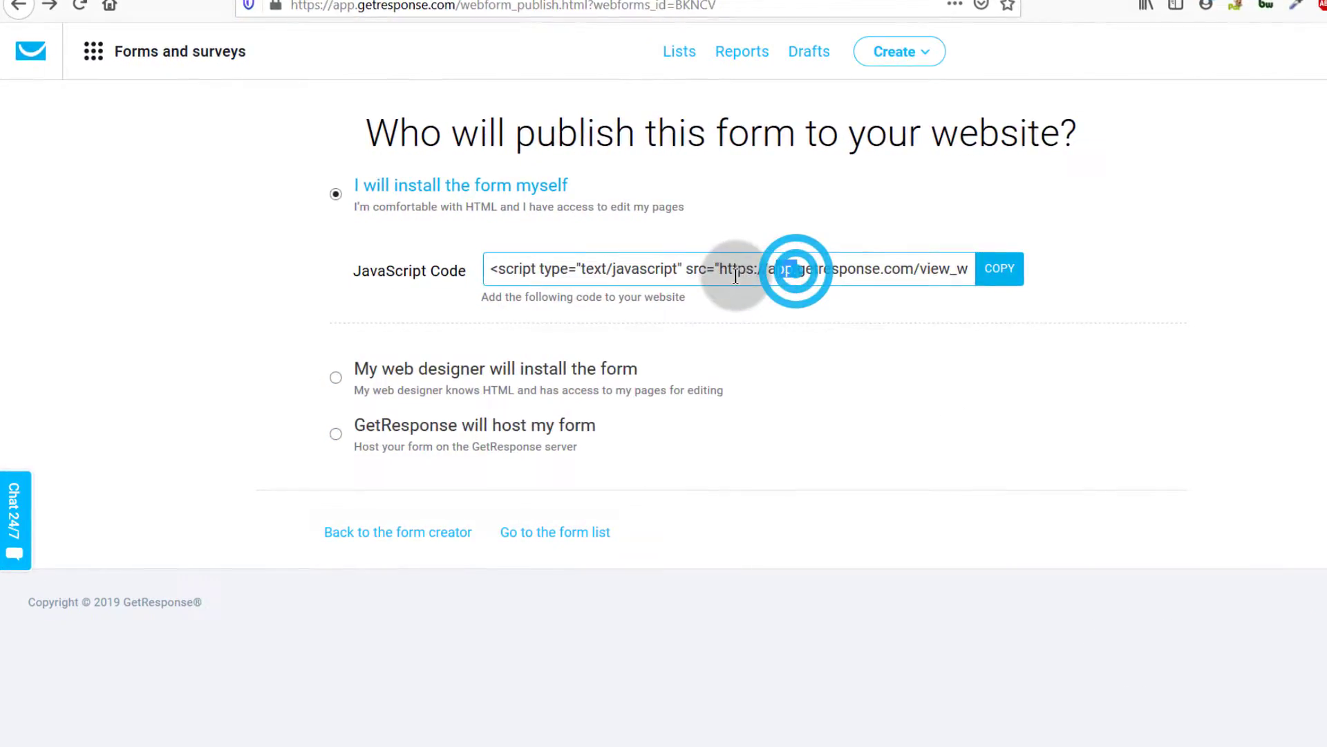
left_click(773, 314)
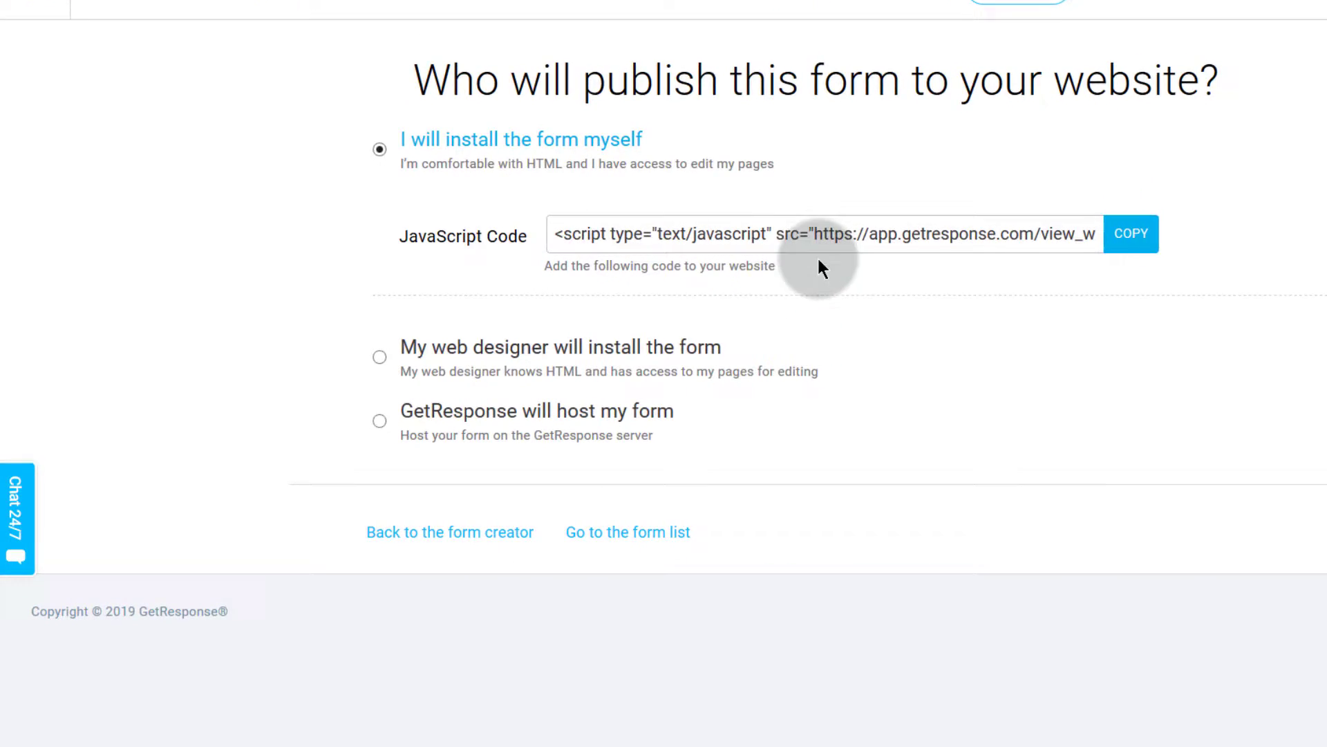
left_click(806, 239)
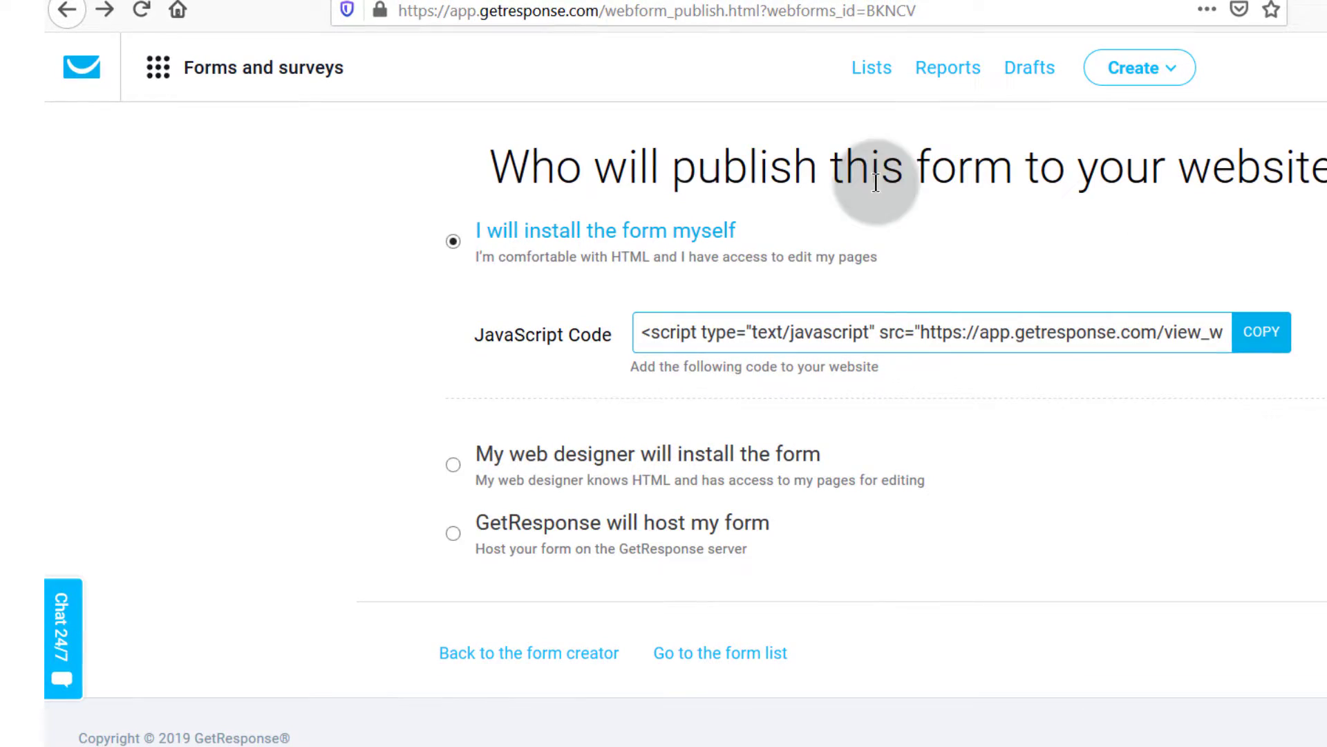
left_click(235, 67)
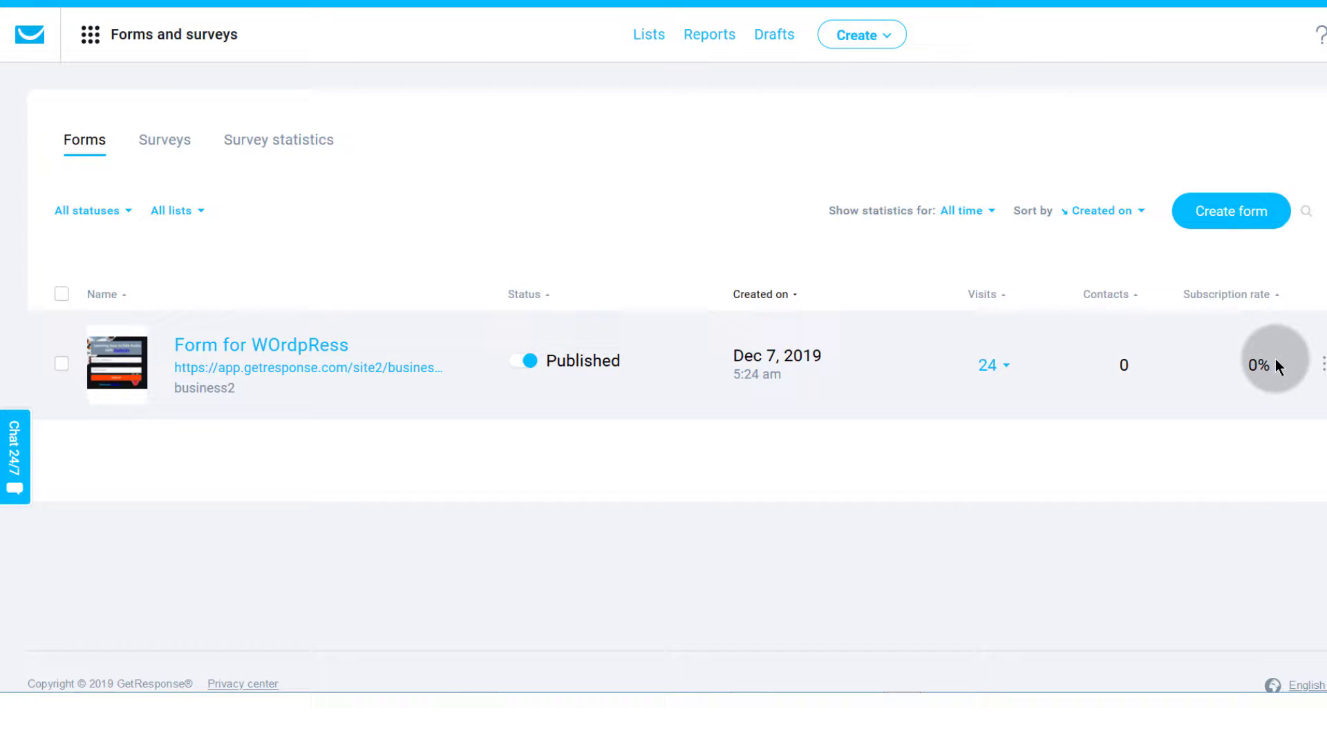
- Copy the Form for WOrdpRess JavaScript embed code via the row's Copy form code action
left_click(1323, 365)
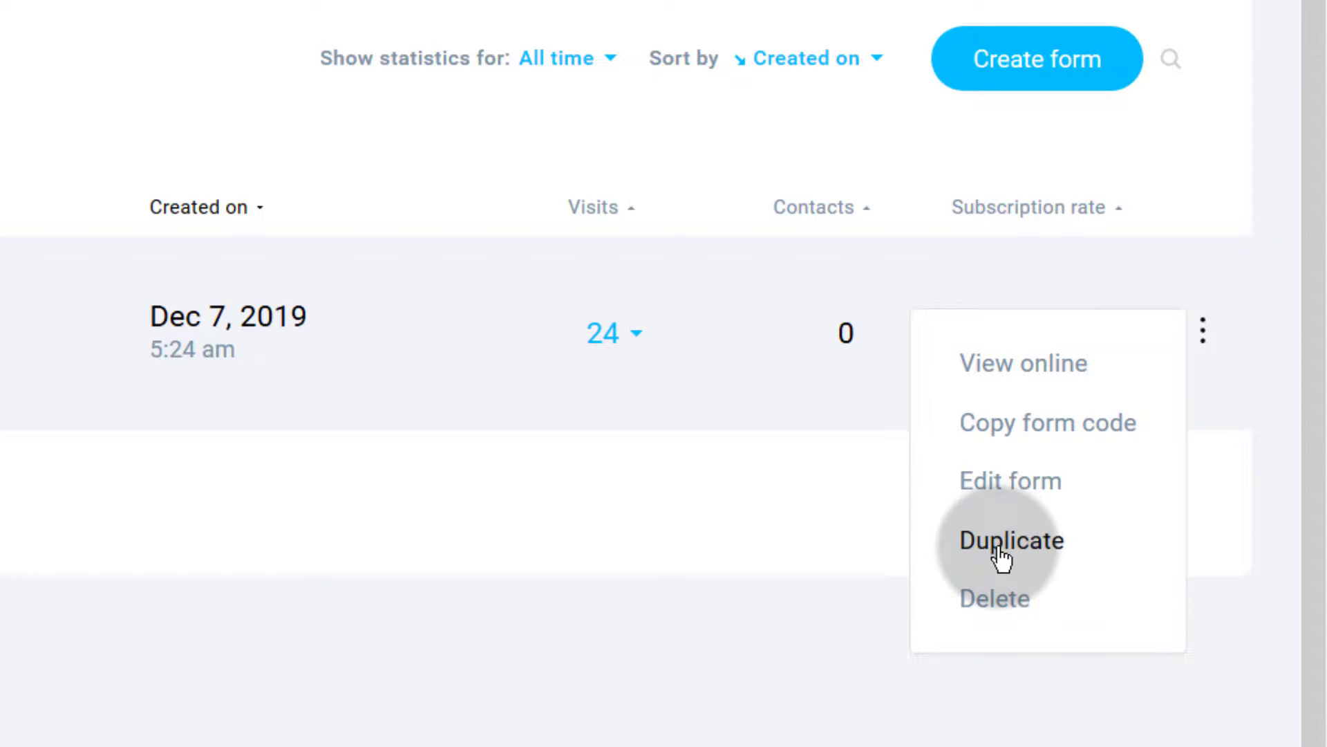
left_click(1048, 440)
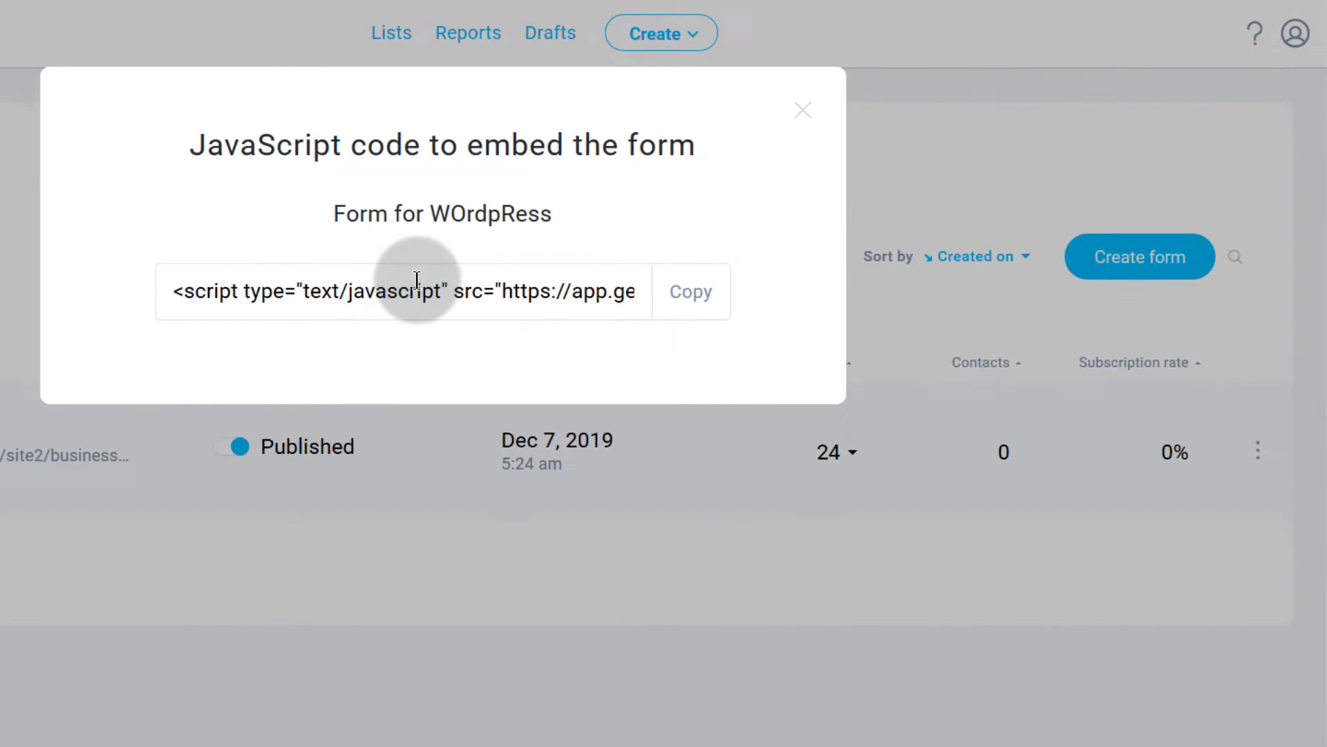
left_click(695, 294)
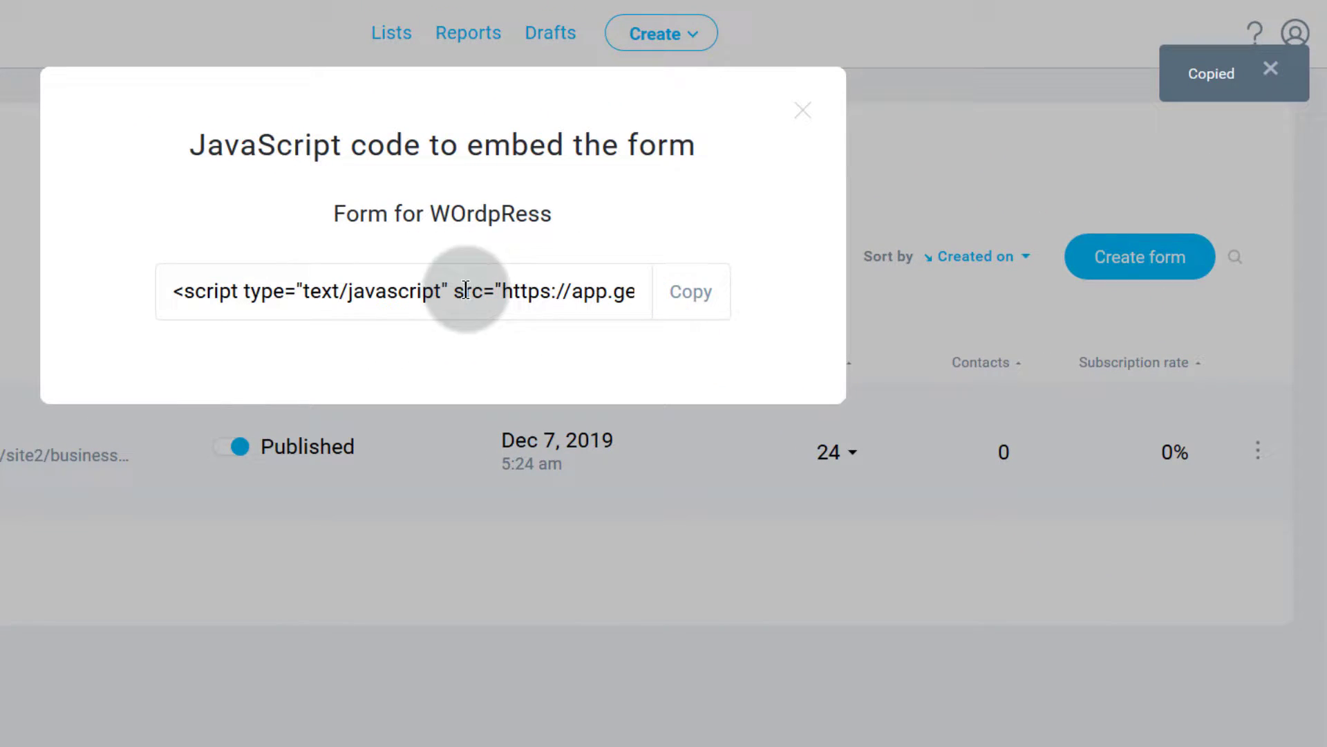
left_click(804, 111)
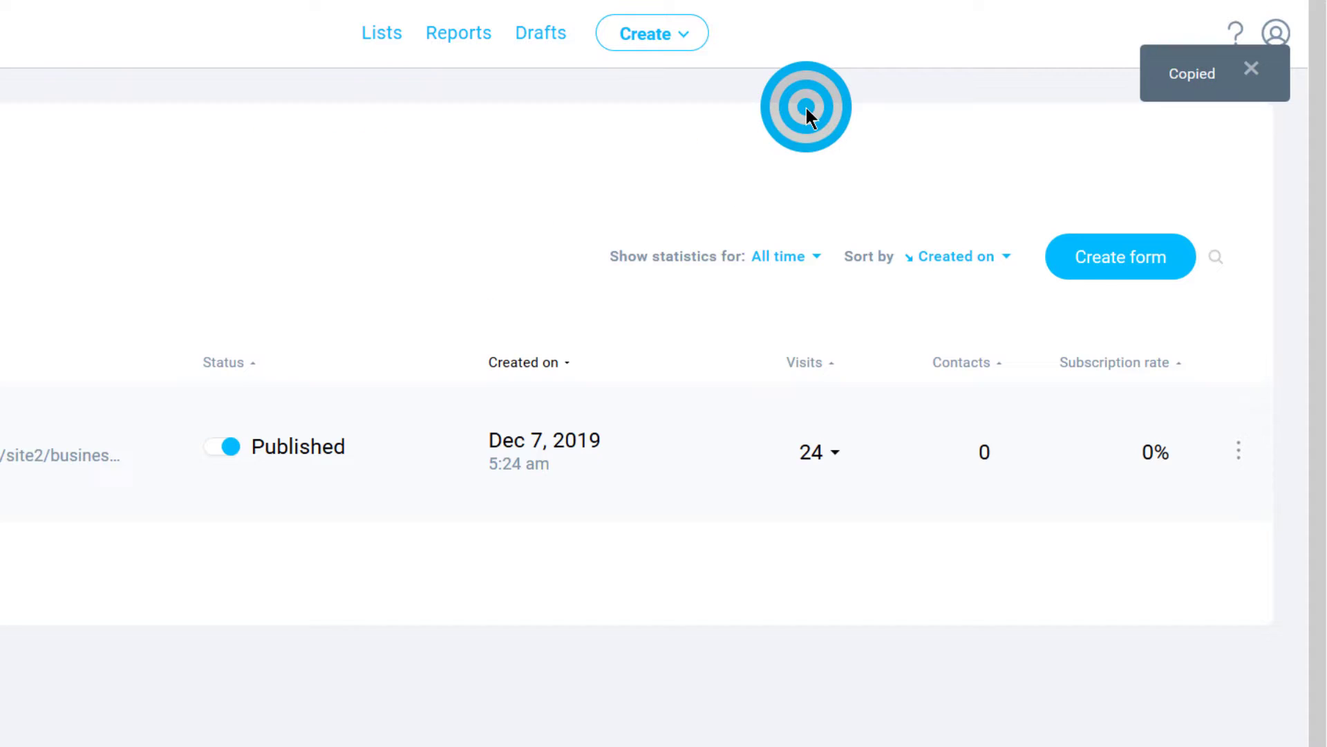
left_click(1230, 449)
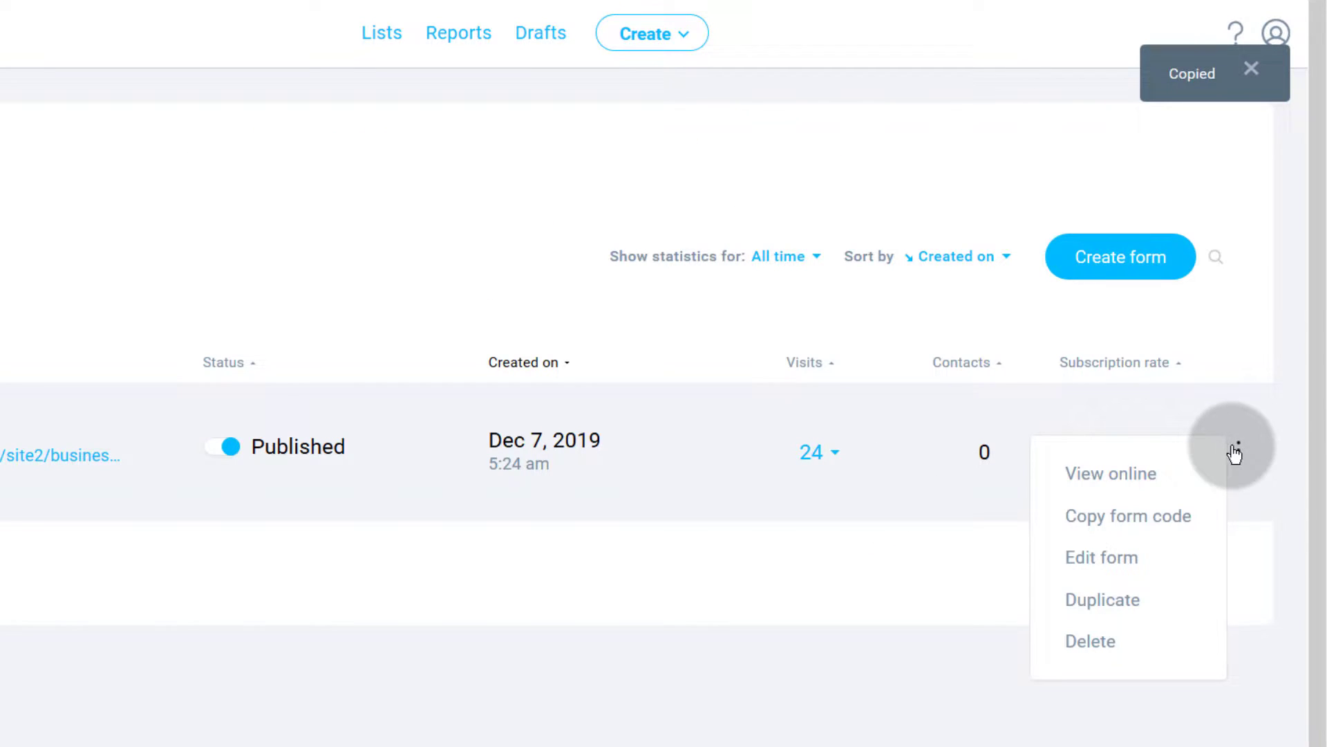
left_click(1108, 476)
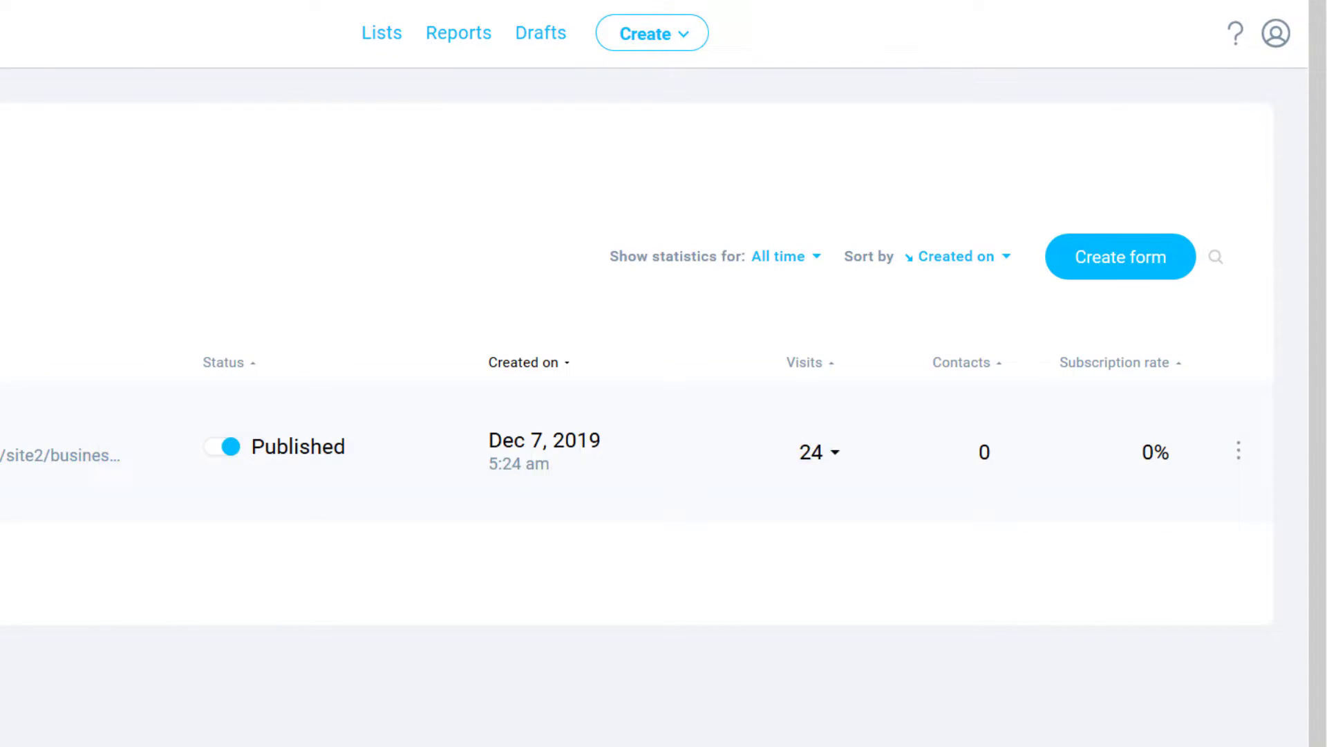
left_click(1239, 450)
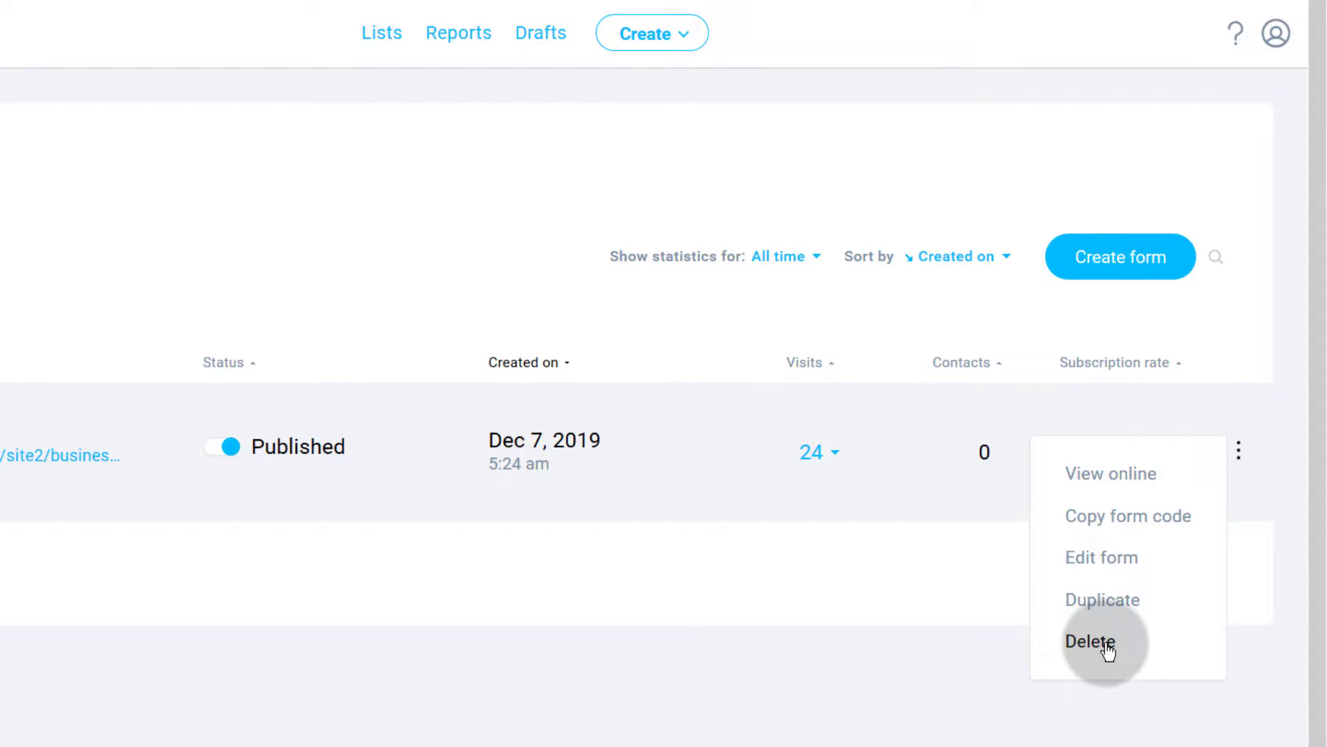
left_click(1252, 450)
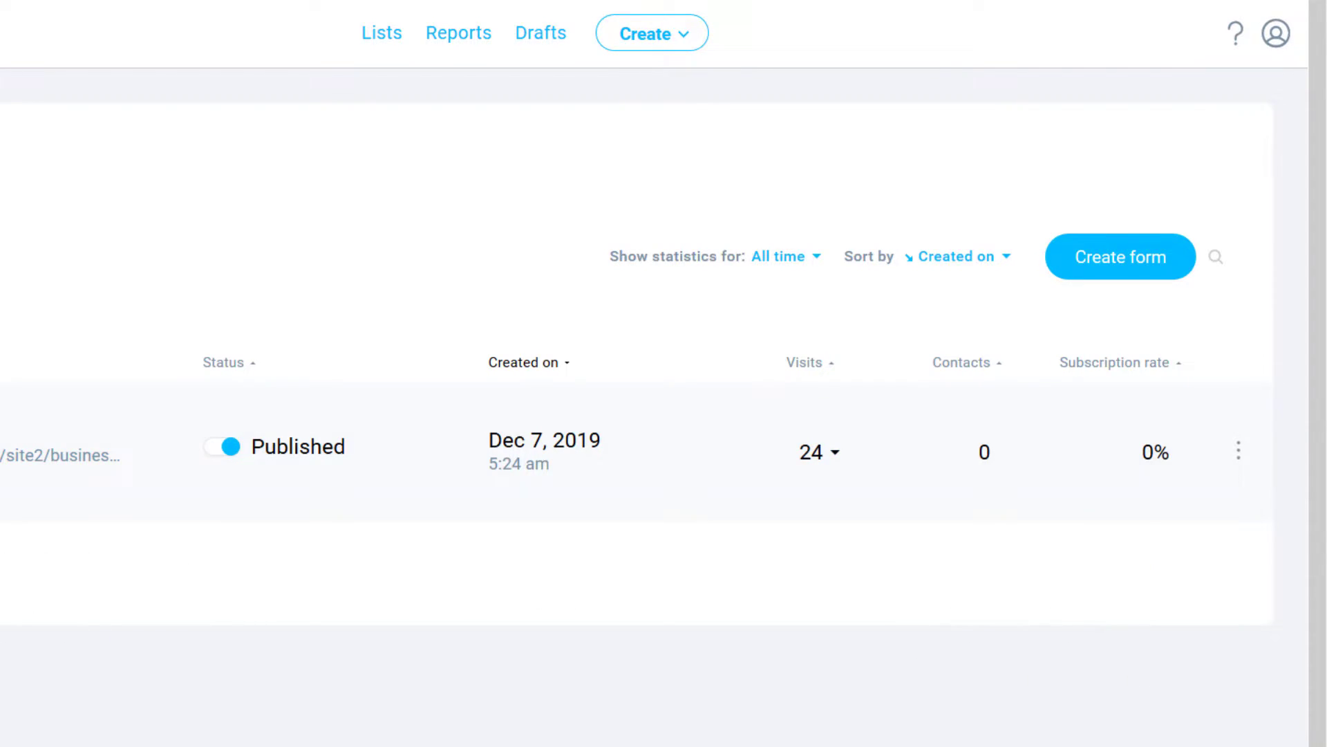
- Tick the Form for WOrdpRess row and the select-all checkbox, then show the row's actions
left_click(92, 453)
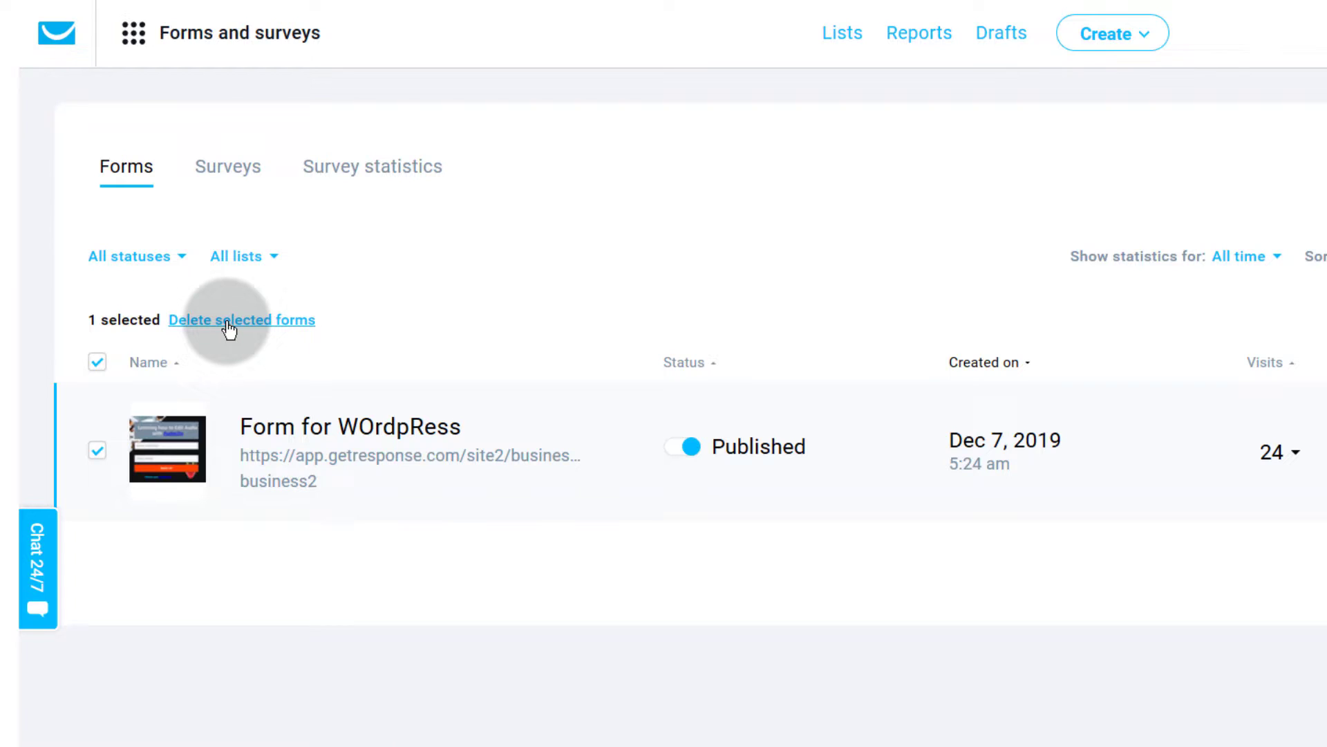
scroll(276, 471, "down", 1)
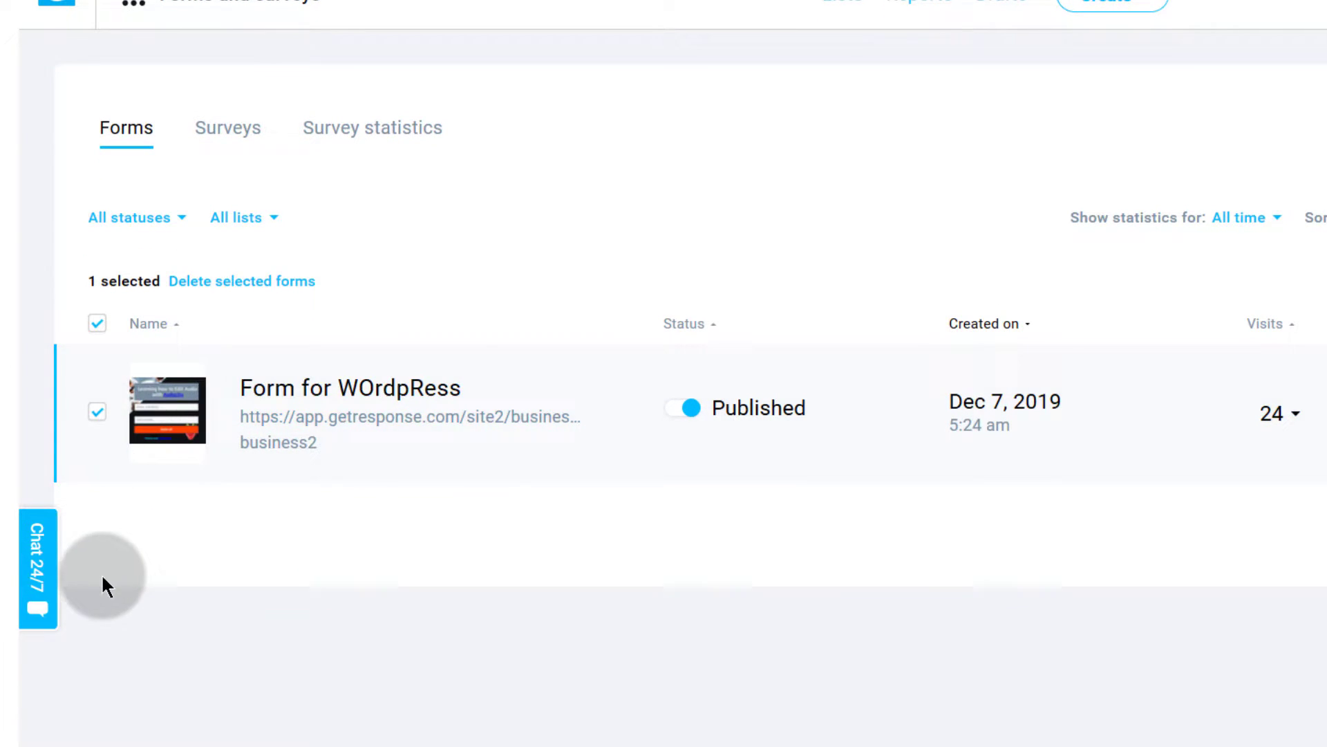
left_click(97, 330)
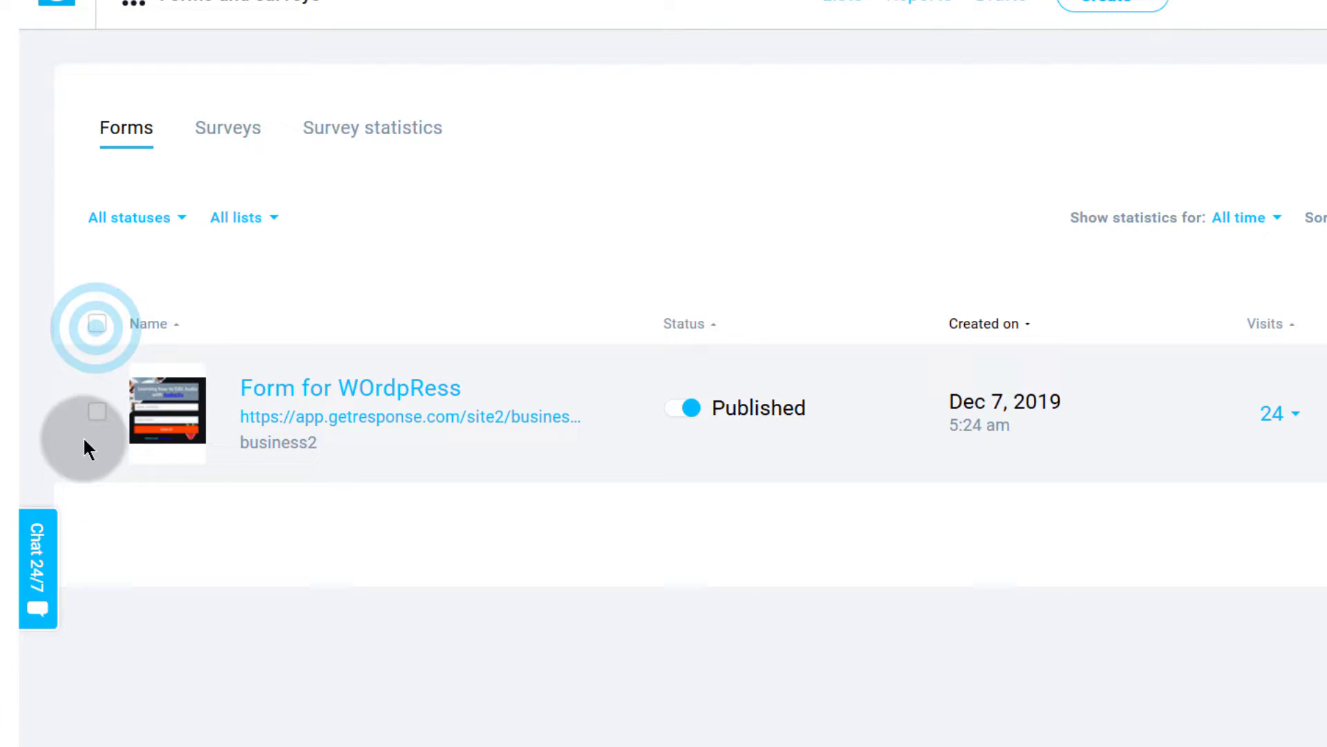
left_click(97, 330)
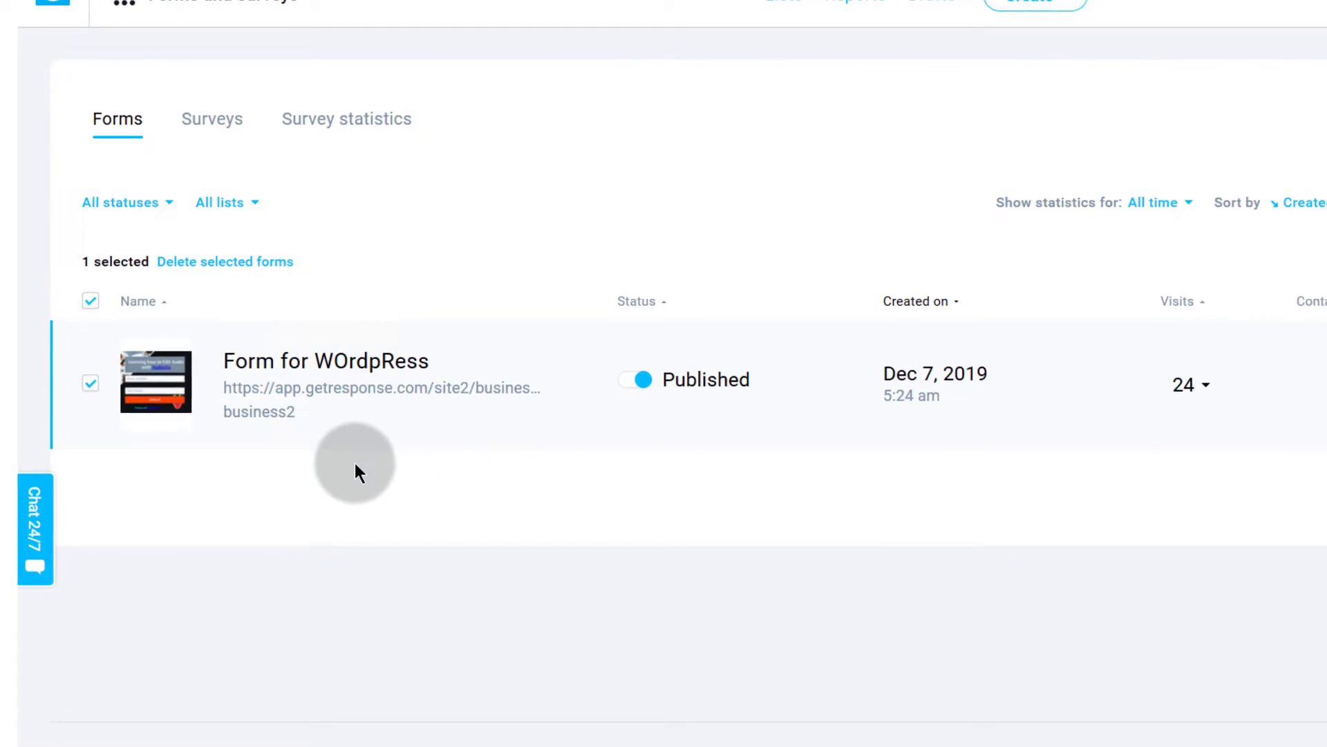
left_click(1319, 319)
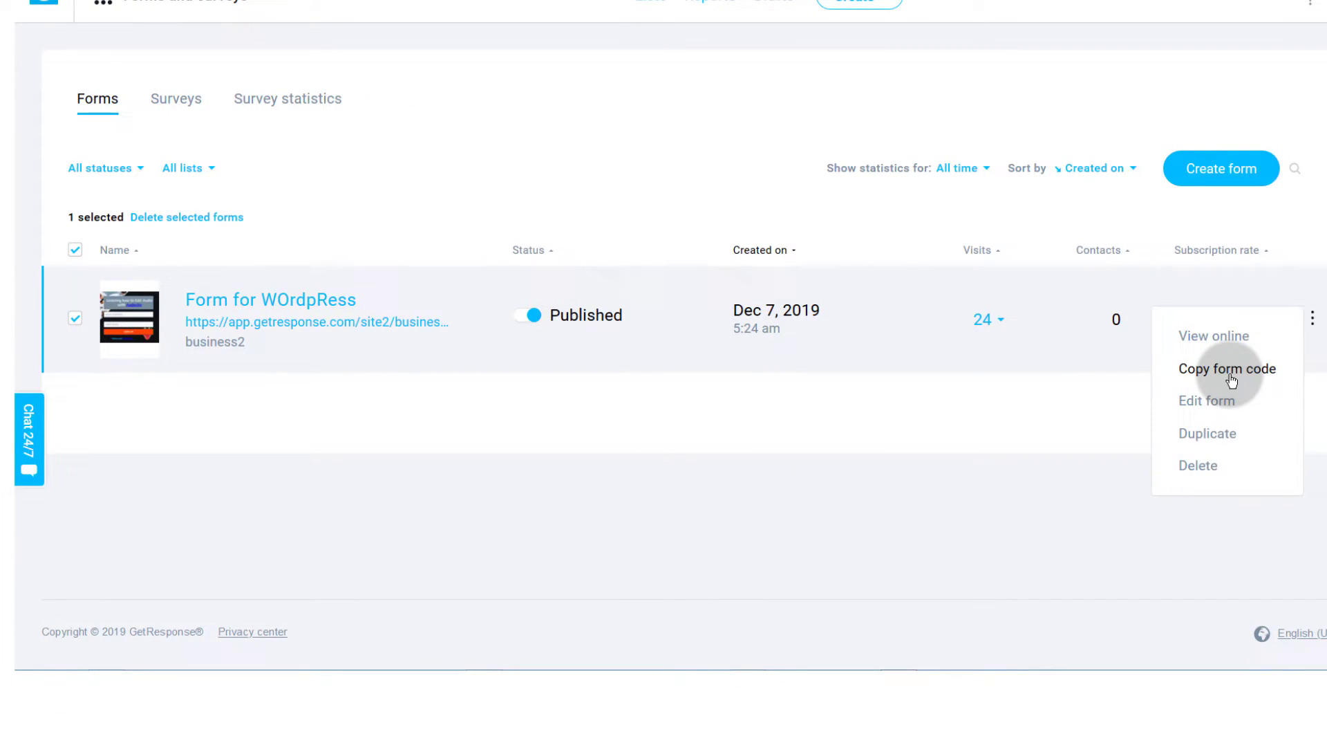
- Open the form's public page in a new tab and copy its URL from the address bar
left_click(1231, 370)
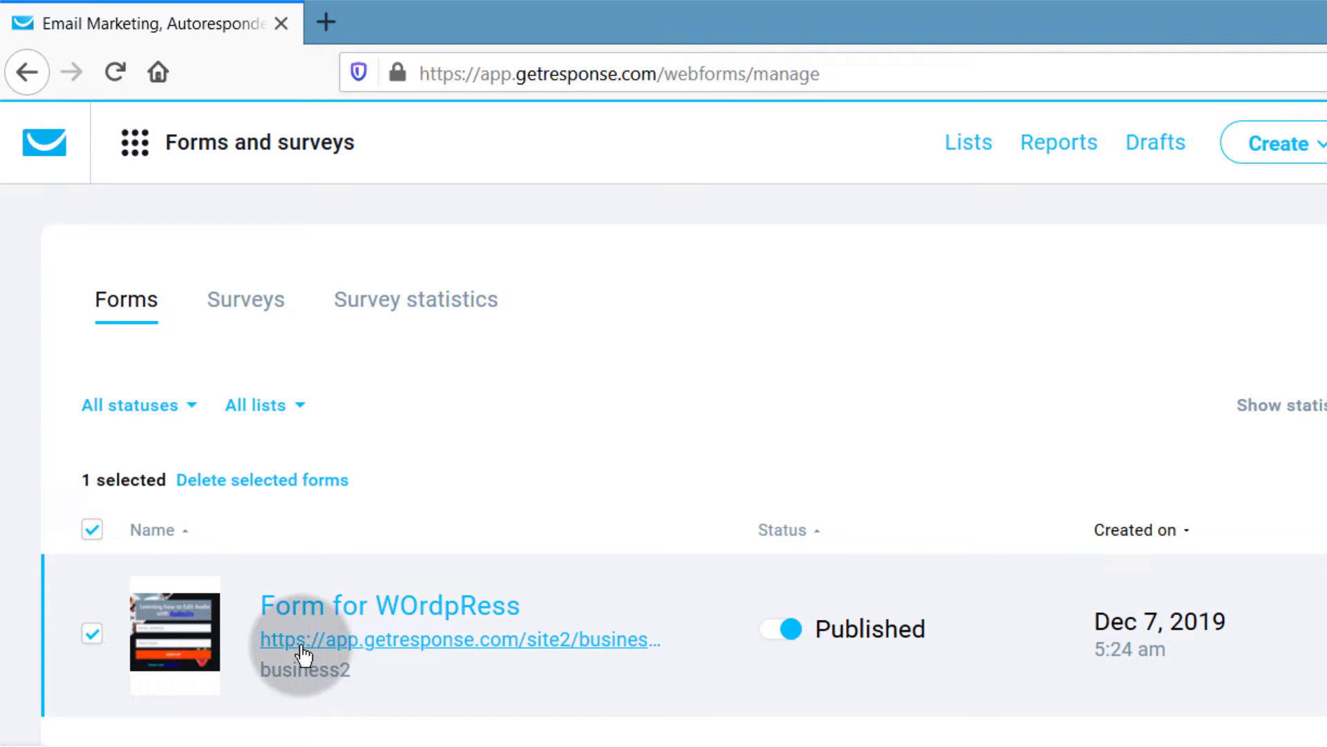
left_click(314, 642)
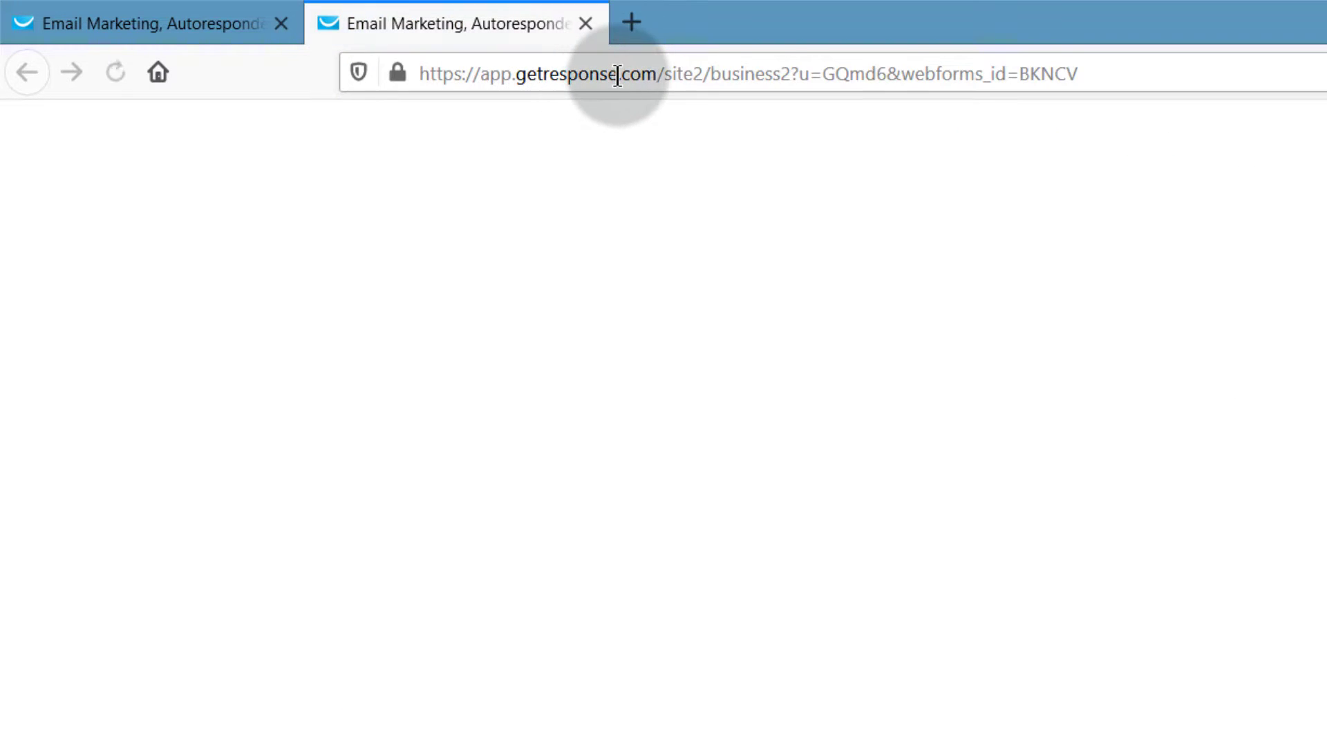
left_click(618, 74)
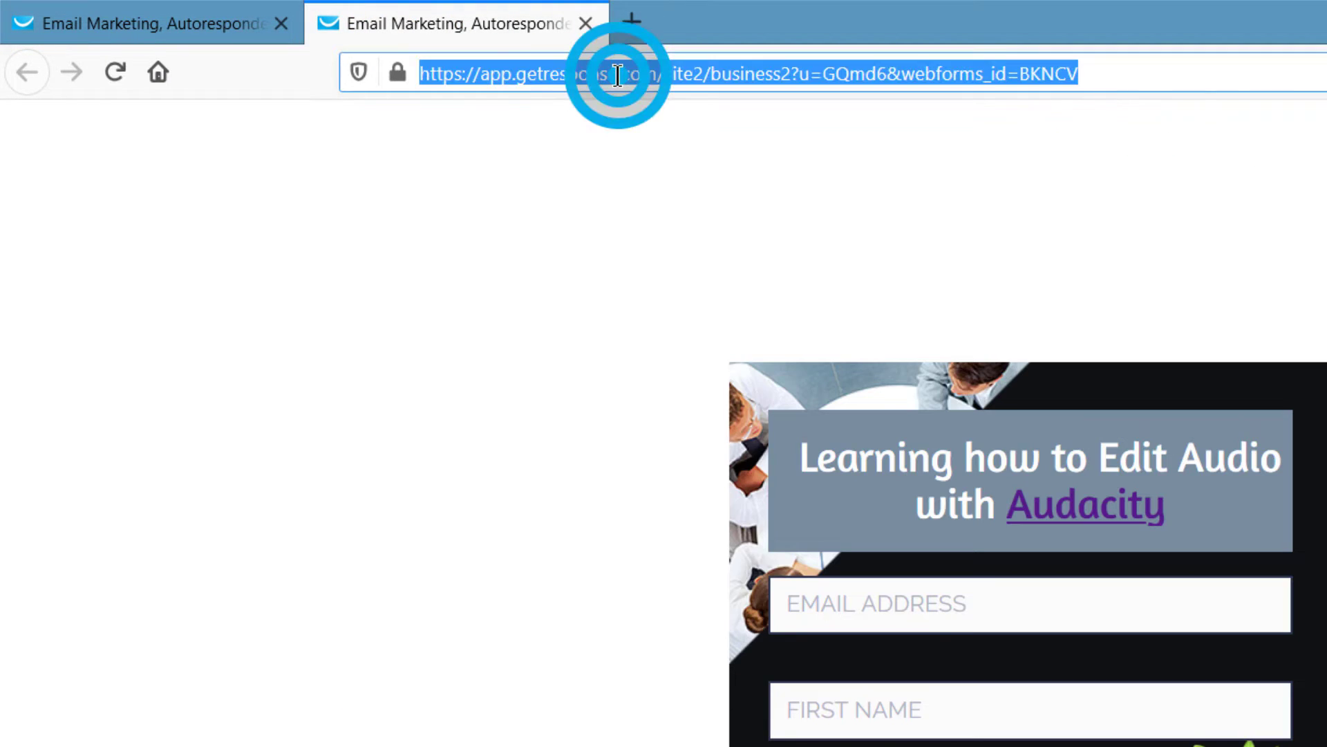
right_click(620, 74)
left_click(696, 153)
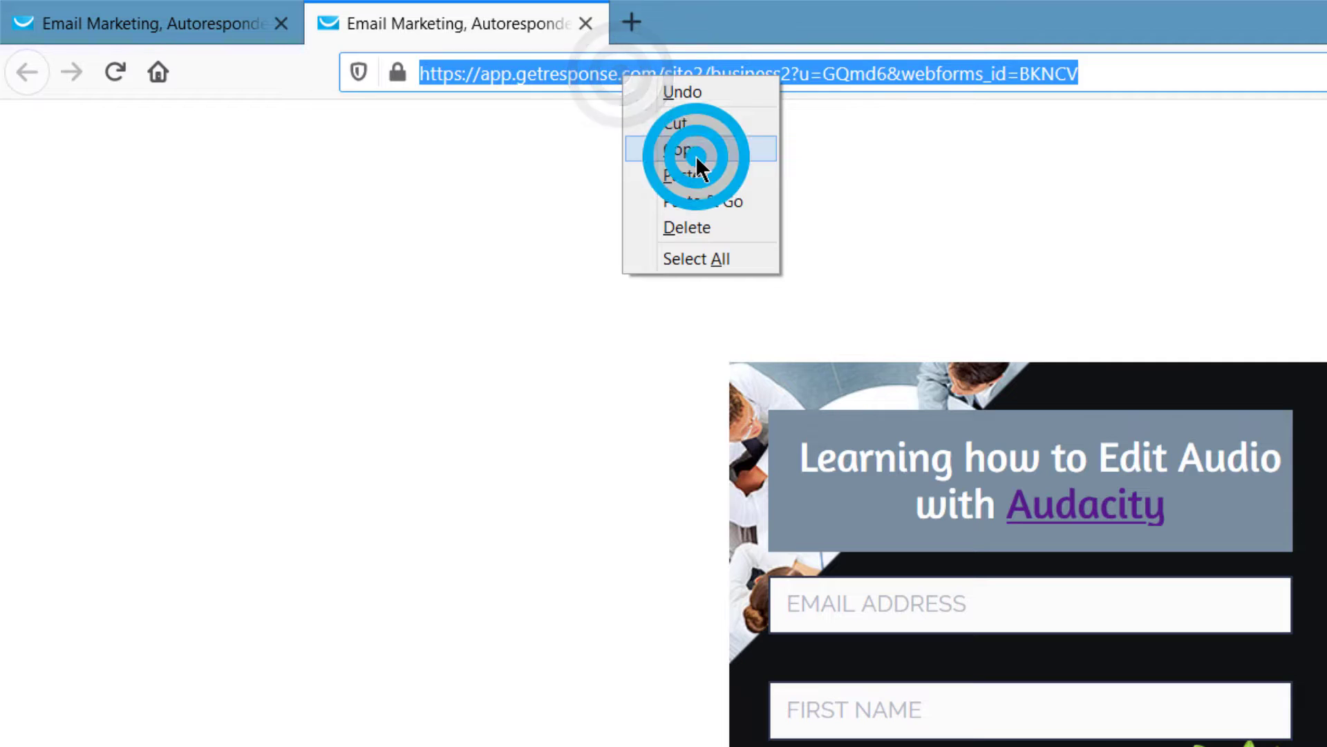
left_click(216, 28)
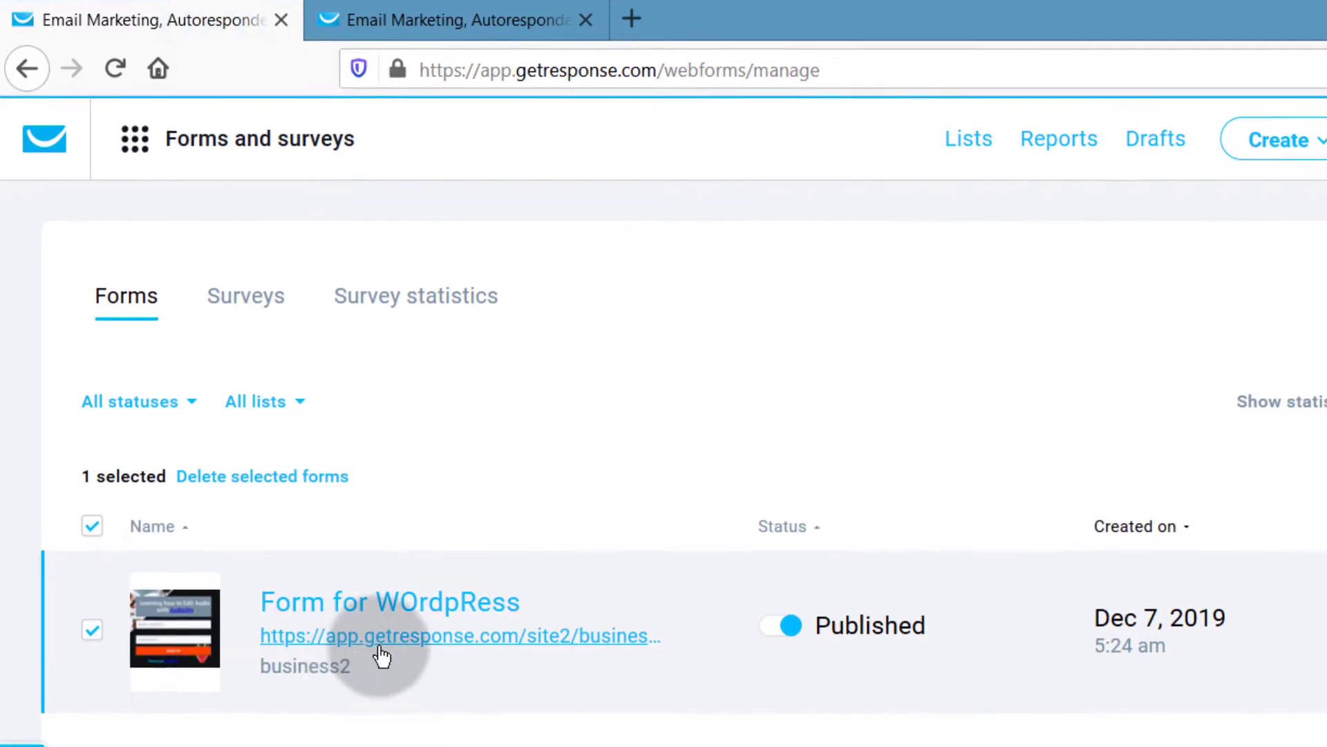
- Copy the form's public link location from the forms list and open a fresh browser tab
right_click(311, 632)
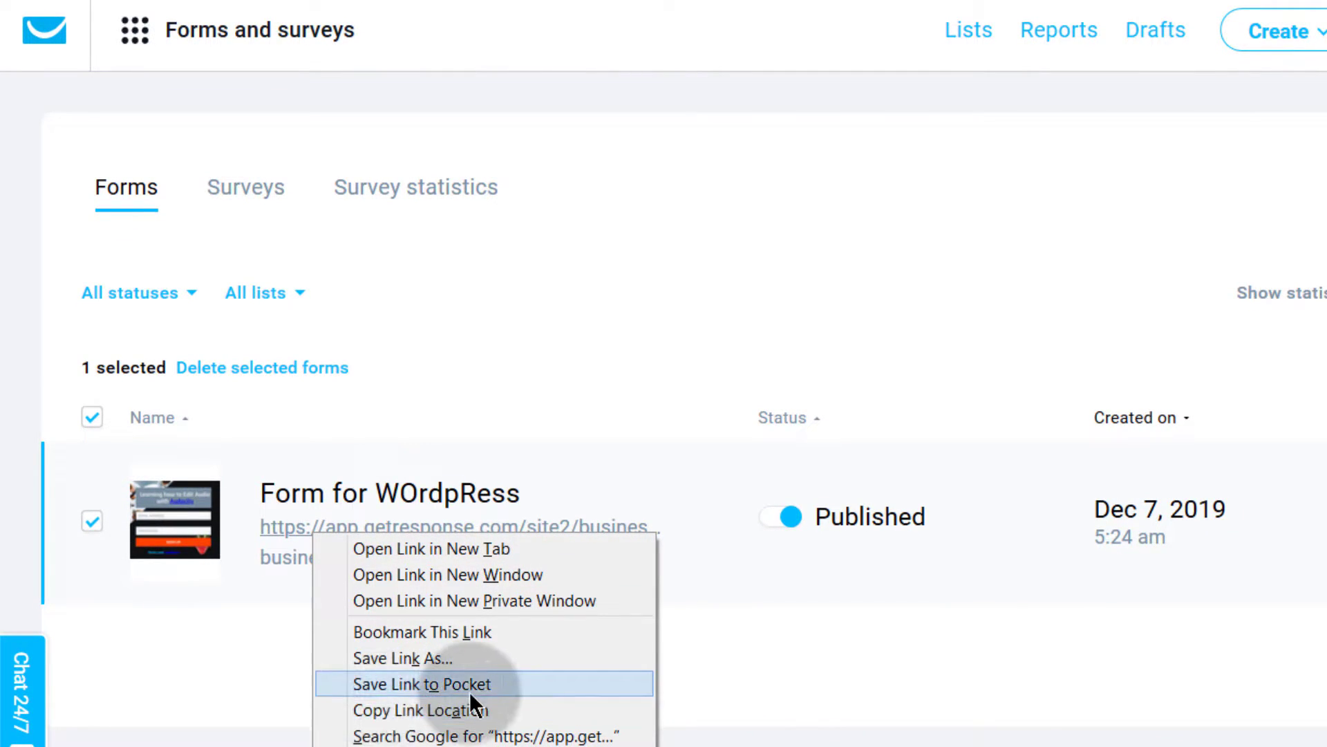
left_click(395, 710)
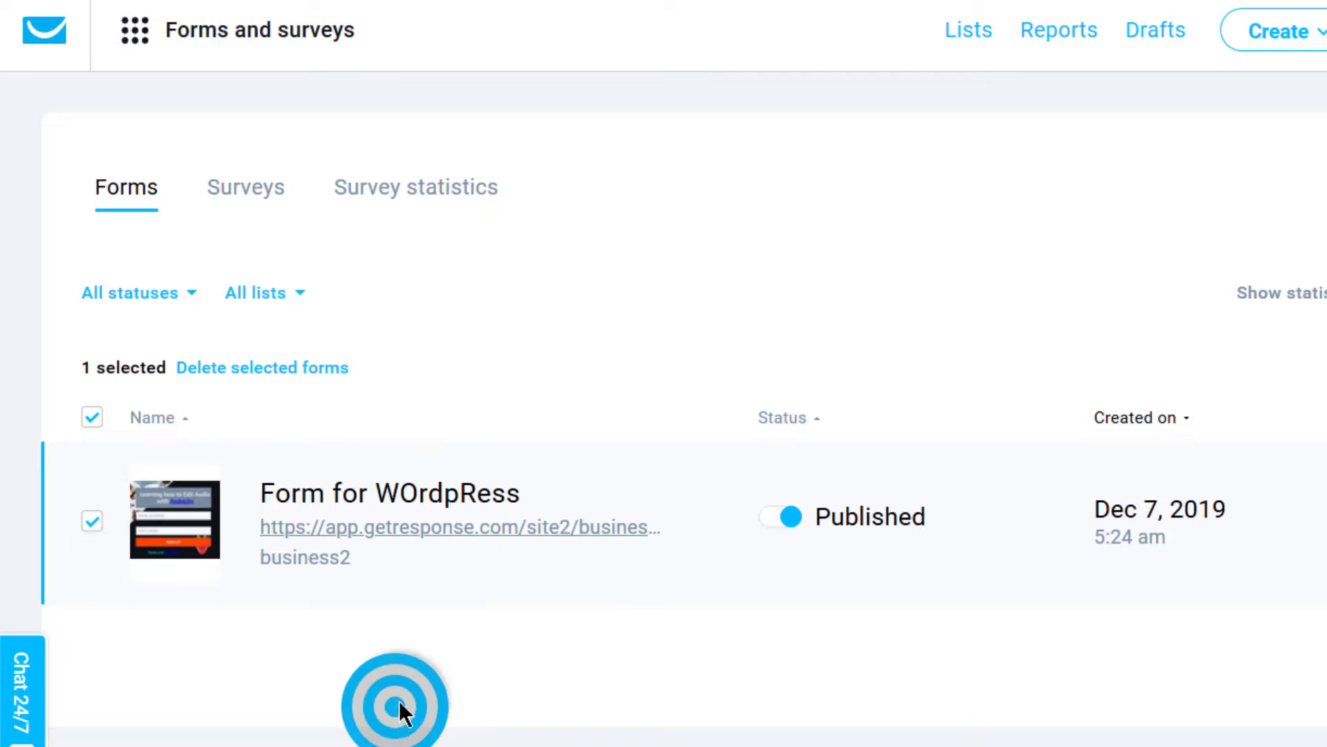
right_click(339, 531)
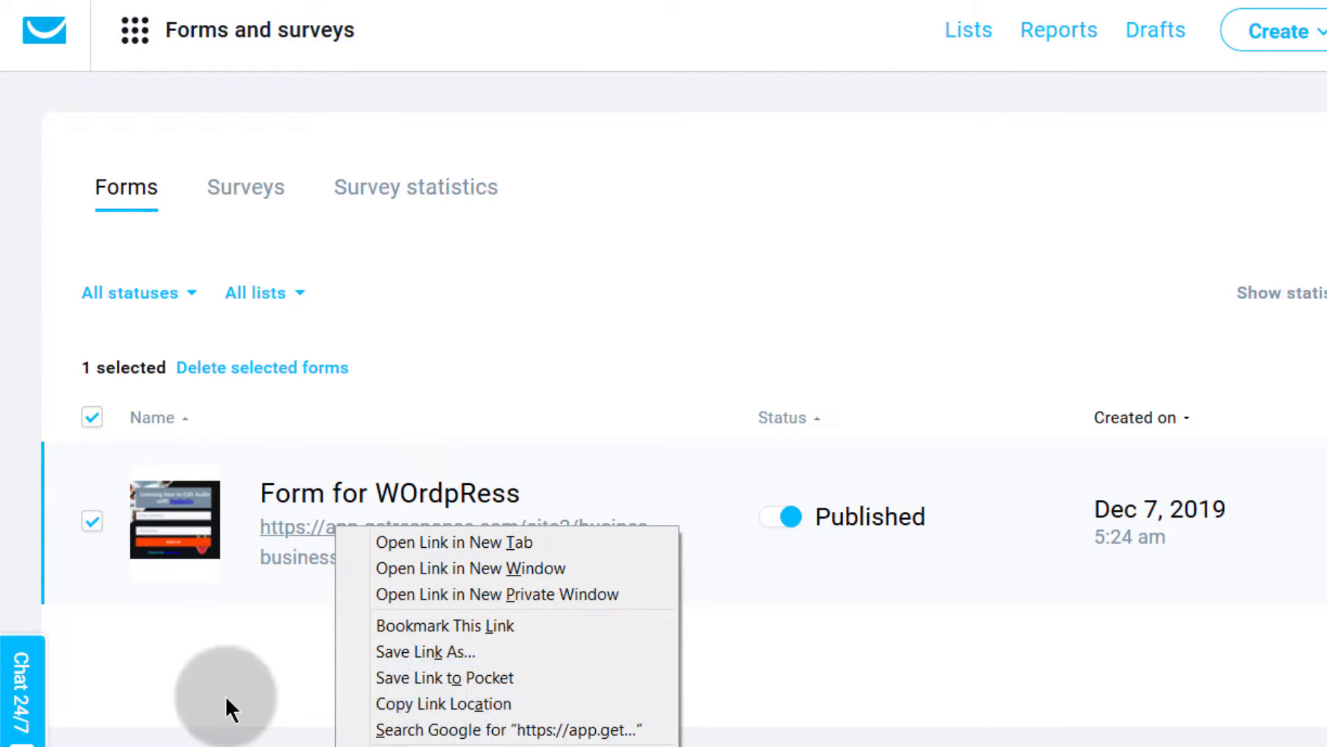
left_click(208, 704)
key("ctrl+t")
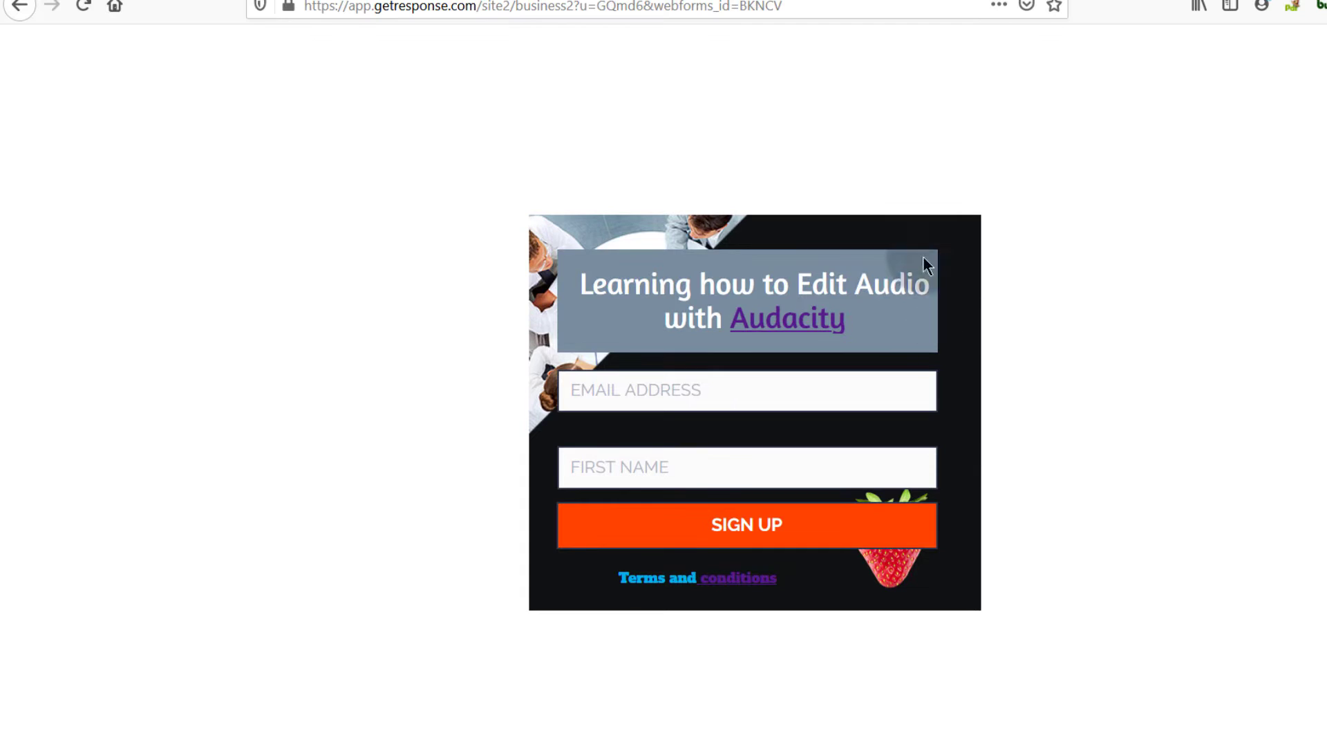
- Return to the Forms and surveys list and show the Form for WOrdpRess actions
key("alt+Left")
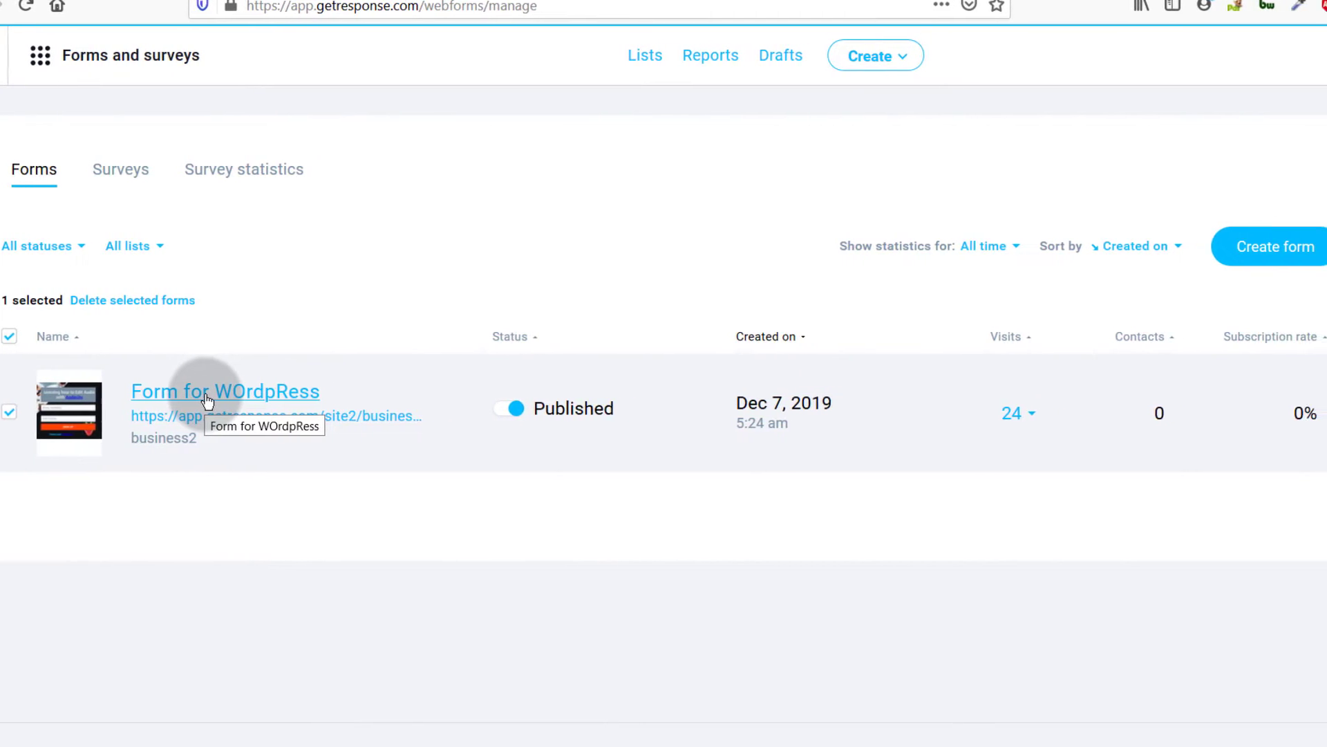
left_click(1253, 413)
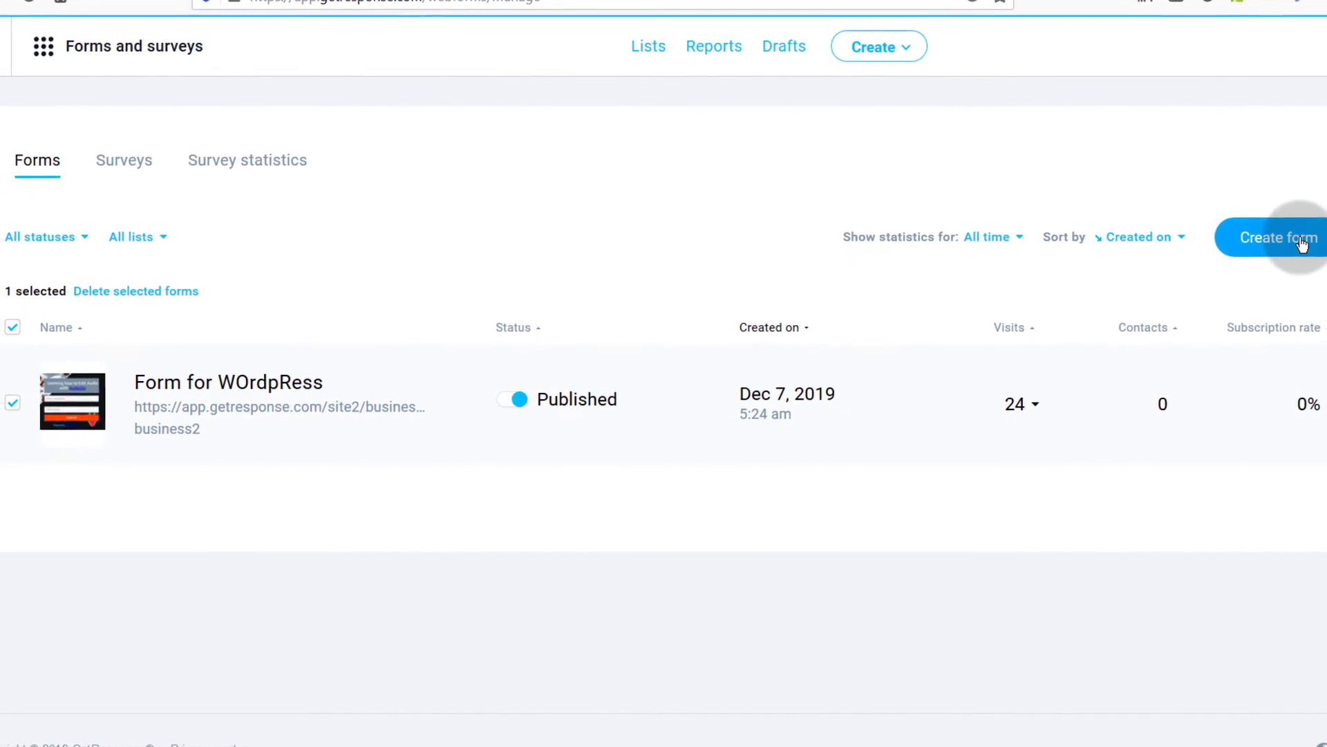
- Start a new form from Create form and select the List Builder Apps tile
left_click(1271, 238)
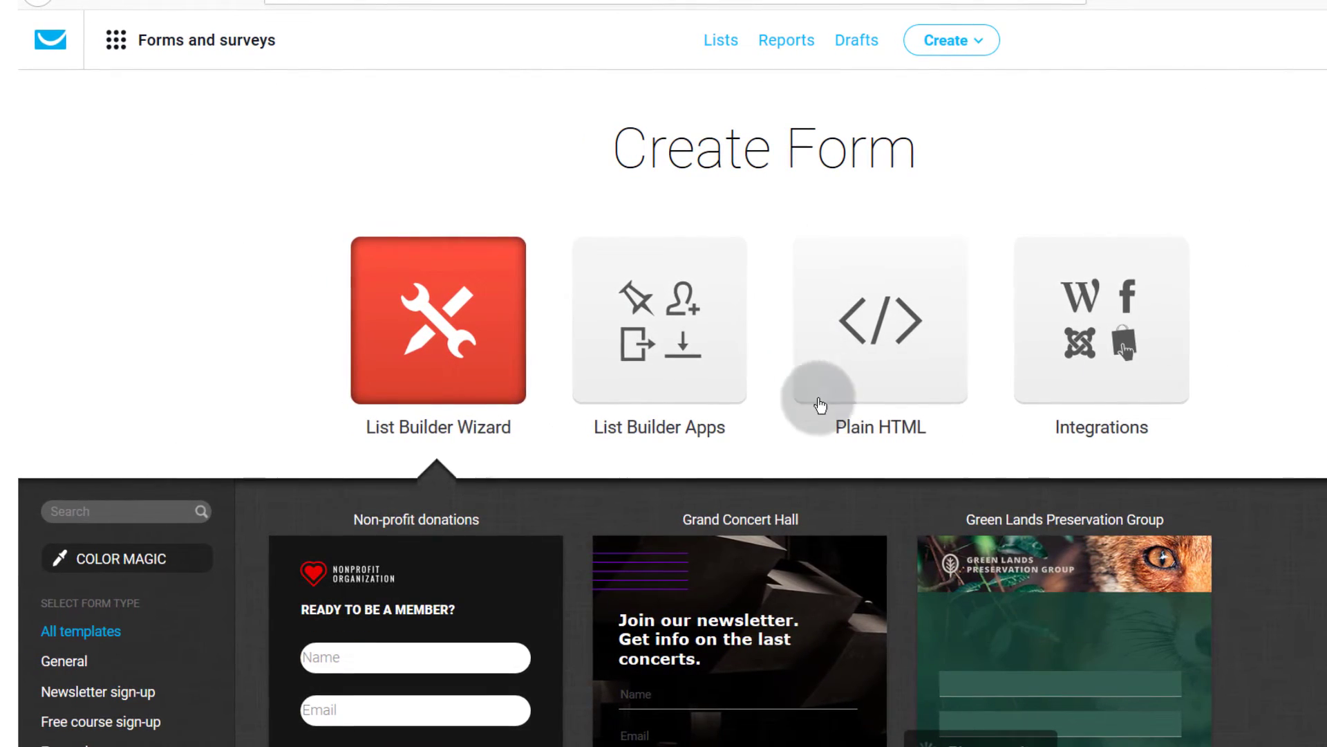
left_click(973, 42)
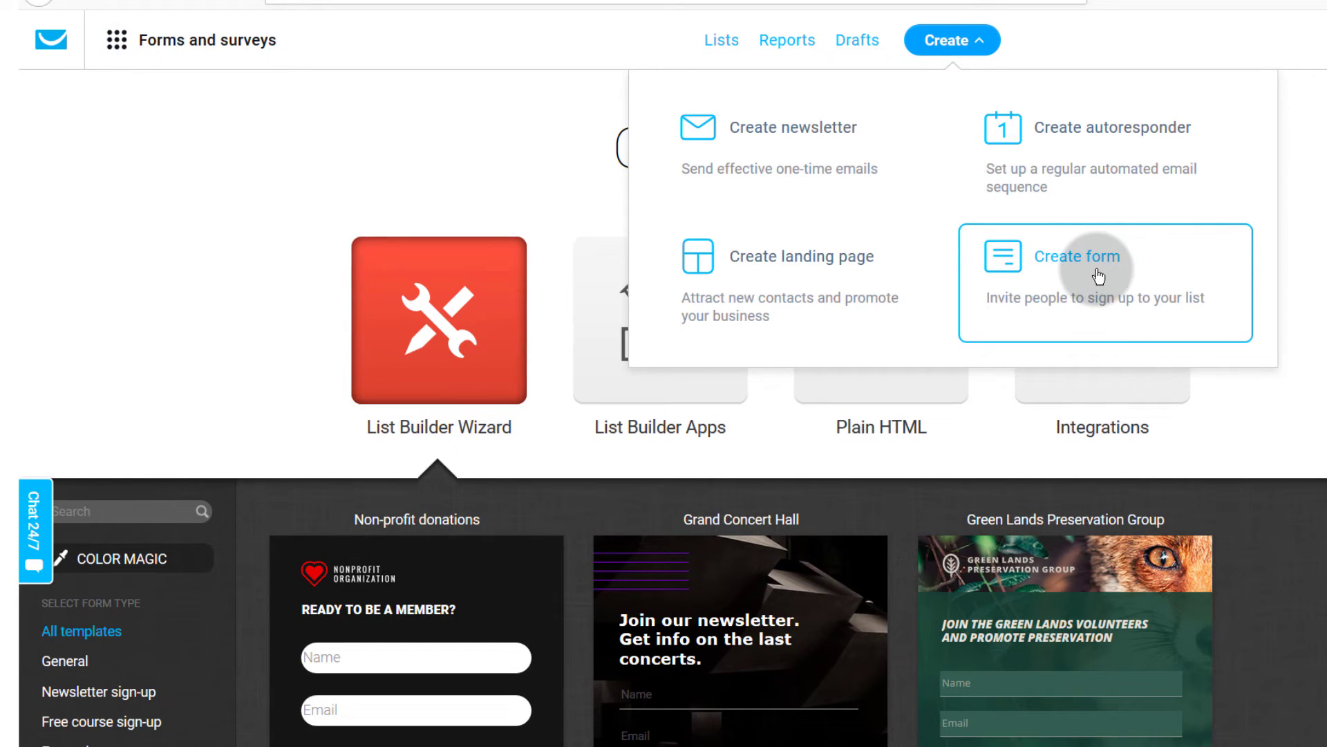
left_click(94, 318)
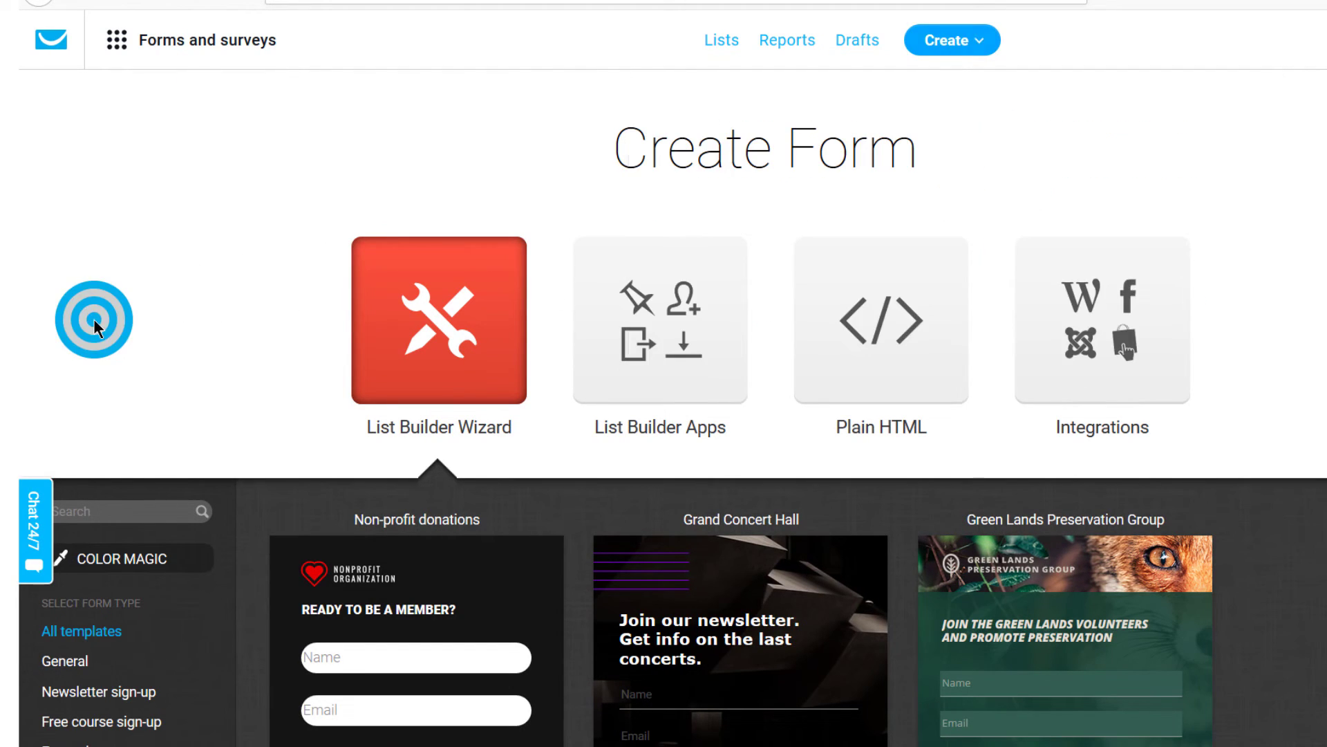
left_click(677, 349)
- Scroll the templates, switch to List Builder Wizard, then back to List Builder Apps
scroll(549, 389, "down", 3)
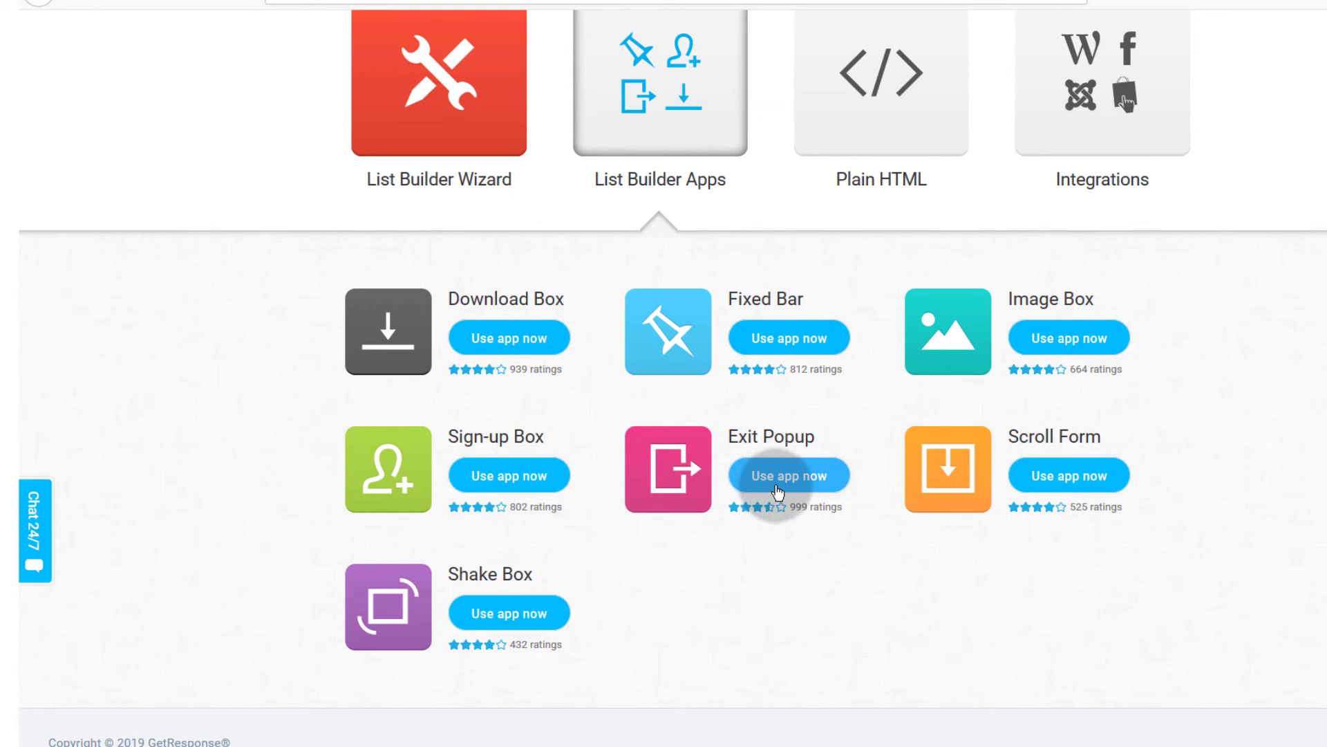
left_click(446, 172)
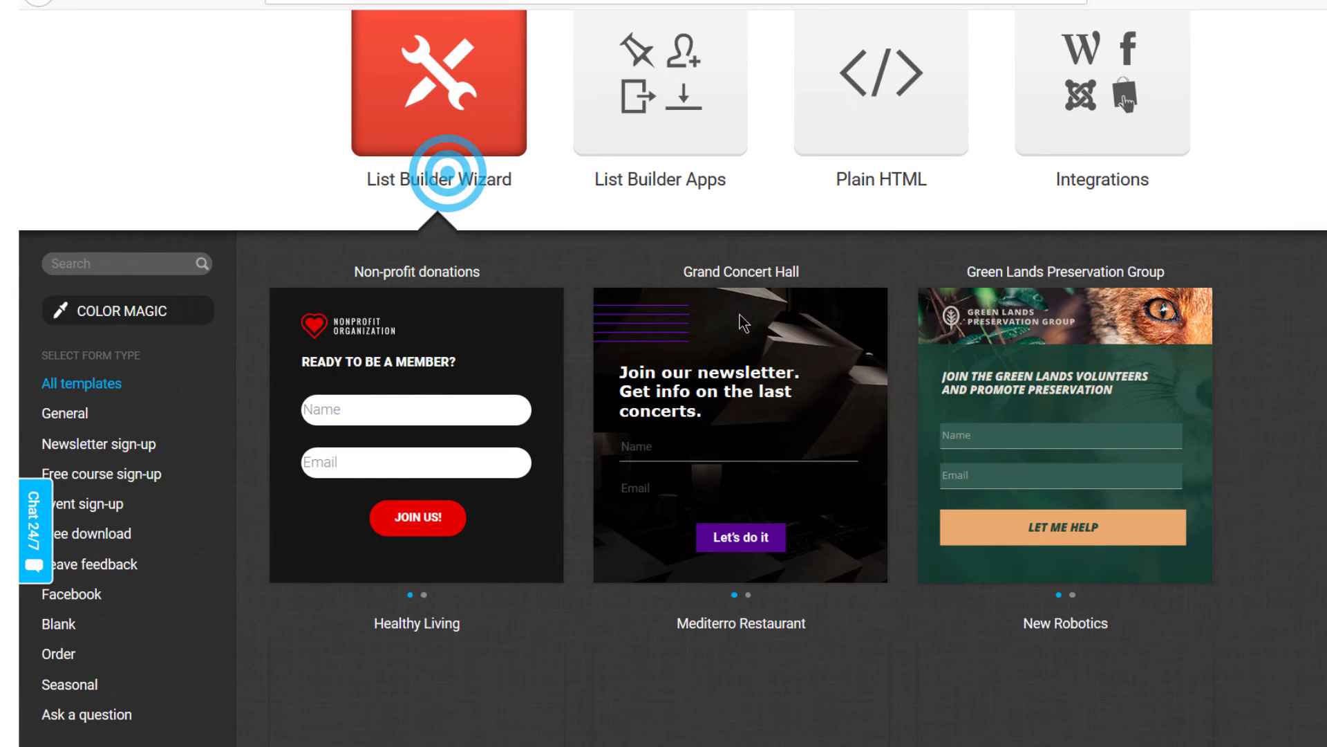
double_click(634, 179)
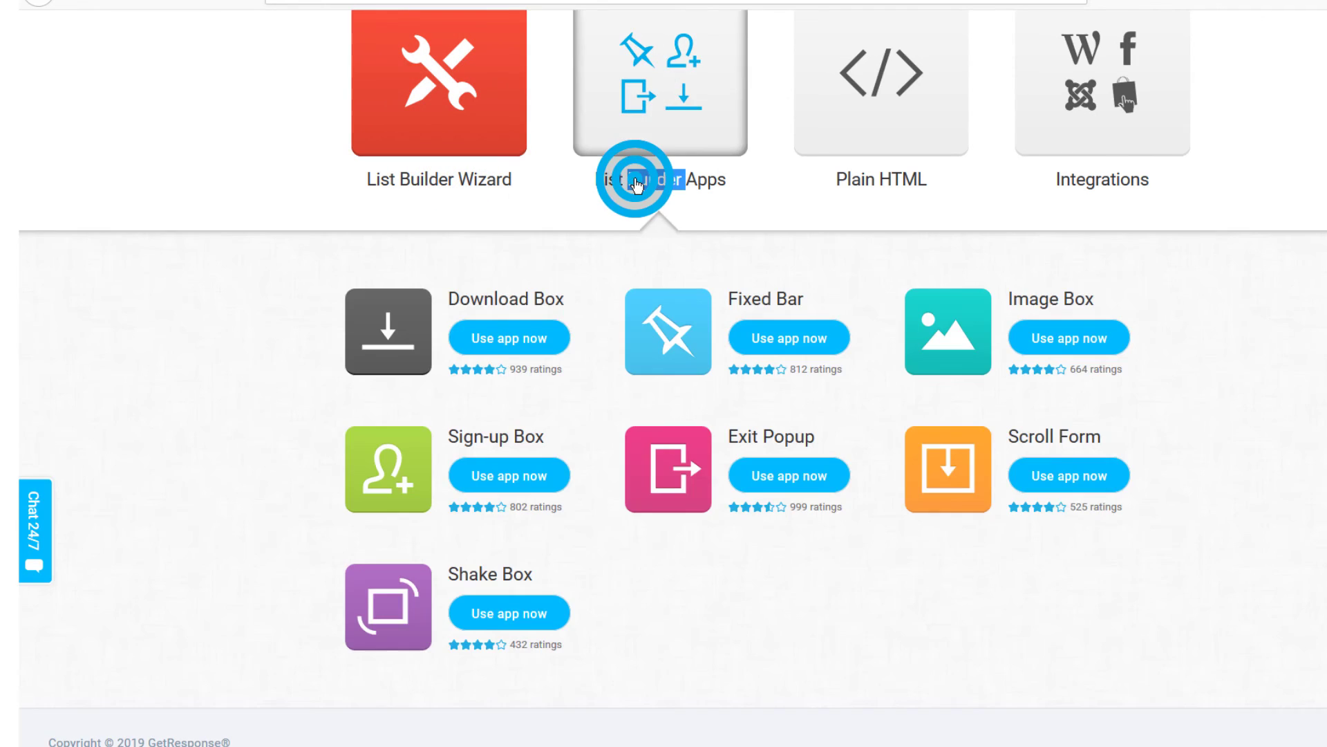
left_click(710, 632)
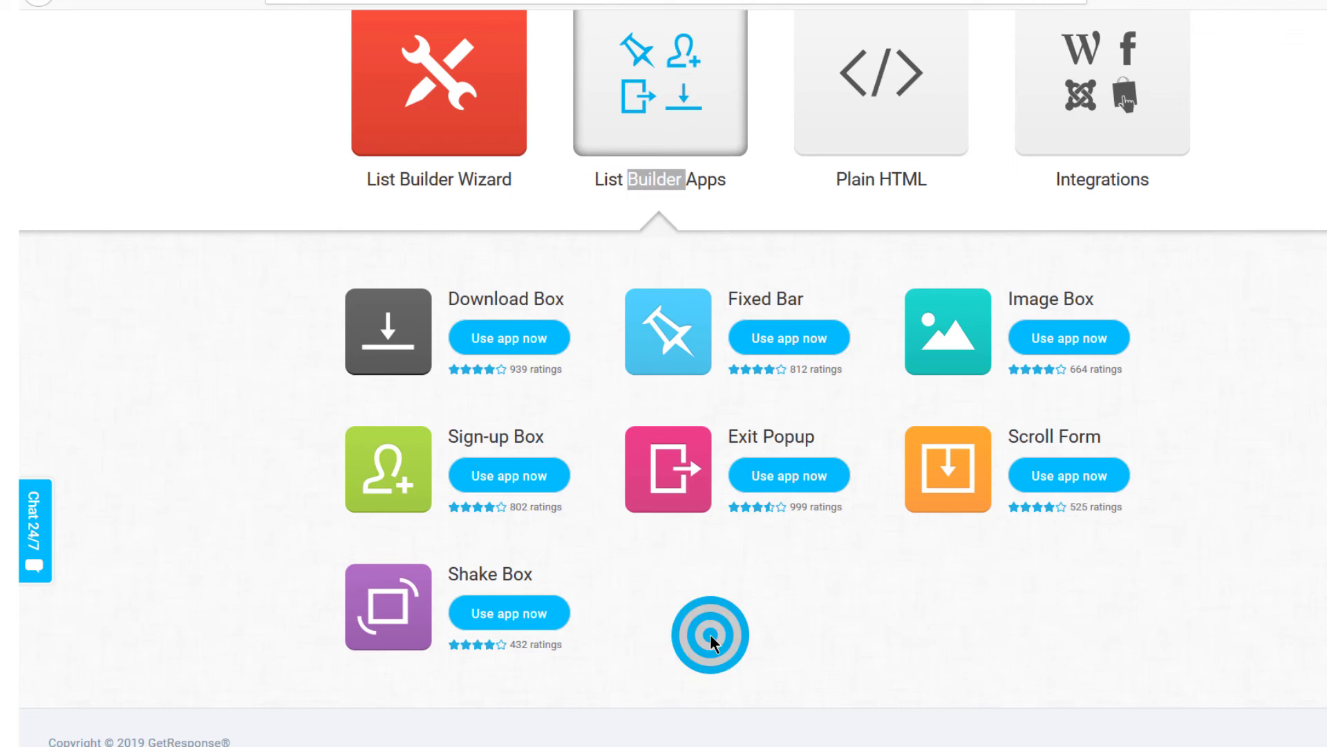
double_click(657, 181)
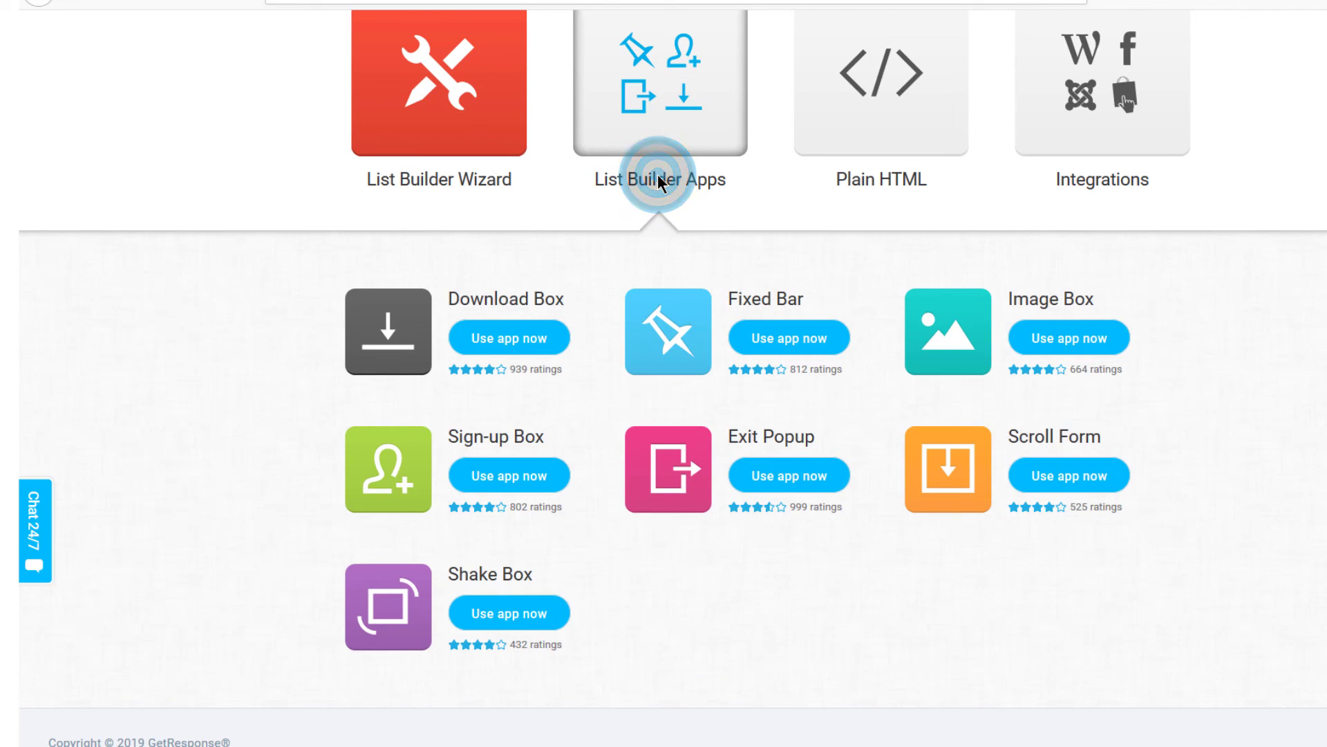